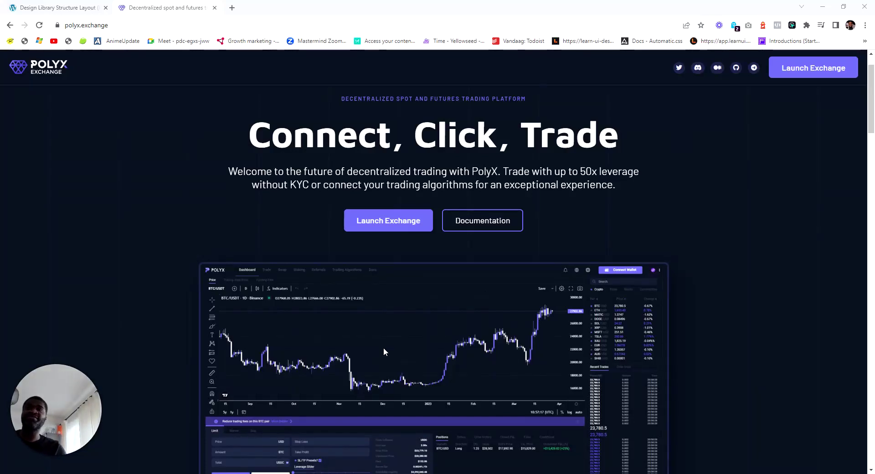
Step: Examine the PolyX reference landing page from header to footer to see which sections its layout uses
scroll(291, 282, "up", 1)
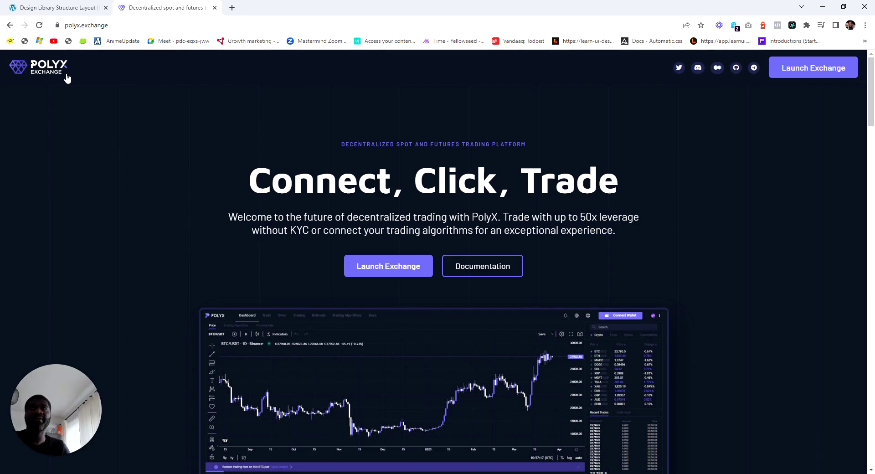
scroll(359, 309, "down", 20)
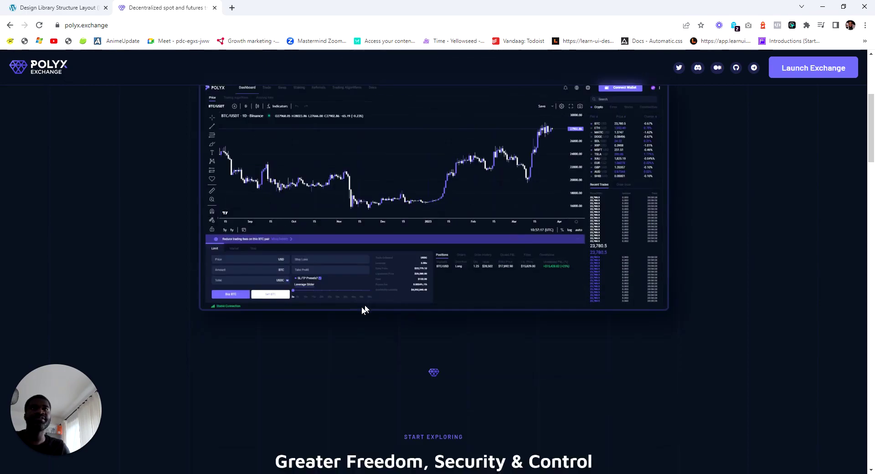
scroll(359, 313, "down", 12)
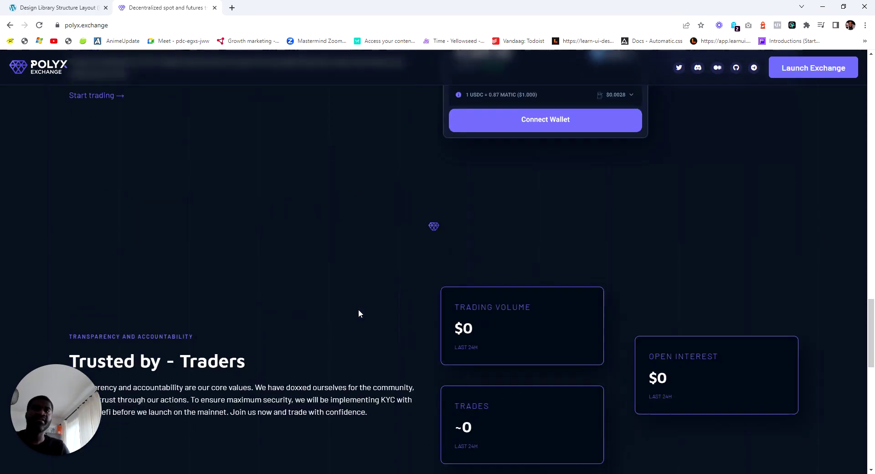
scroll(288, 221, "up", 9)
scroll(401, 253, "down", 15)
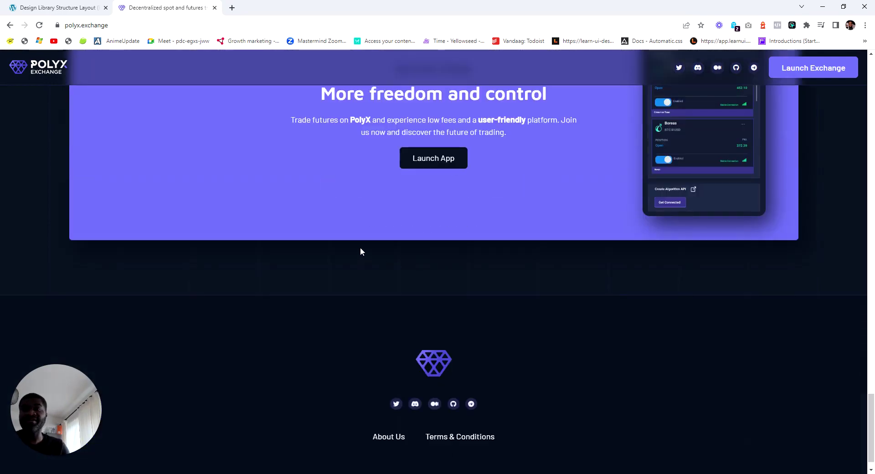
scroll(359, 251, "up", 15)
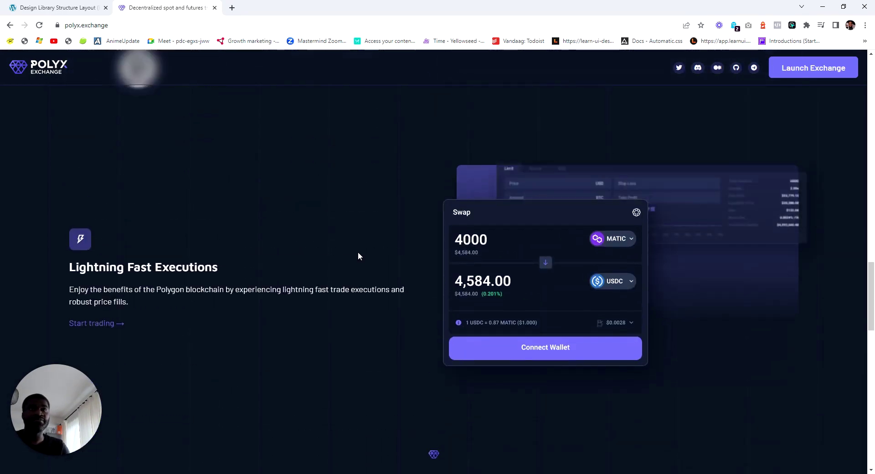
scroll(357, 252, "up", 15)
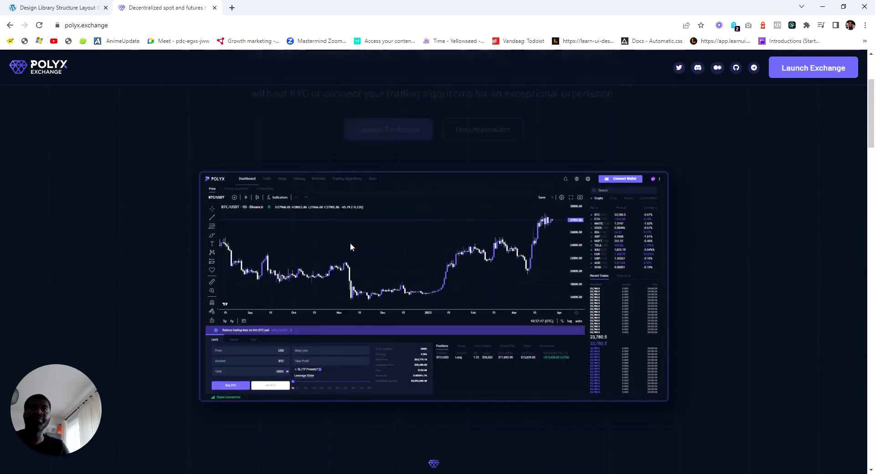
scroll(350, 246, "up", 3)
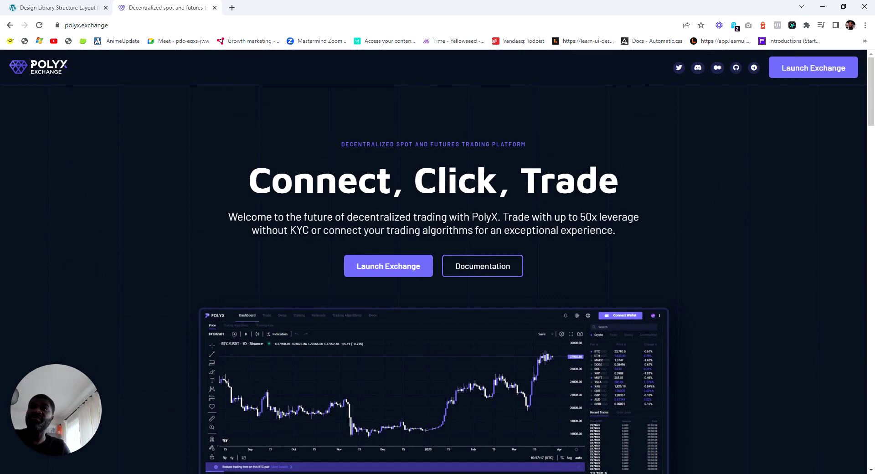
scroll(335, 217, "down", 2)
scroll(335, 219, "up", 2)
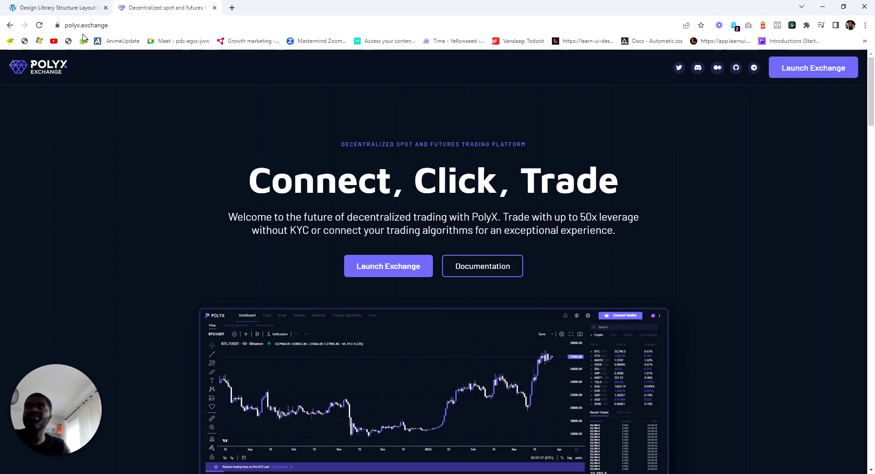
Step: Switch to the Bricks builder page and insert the Header 2 template from the Header bundle of My Templates
left_click(63, 5)
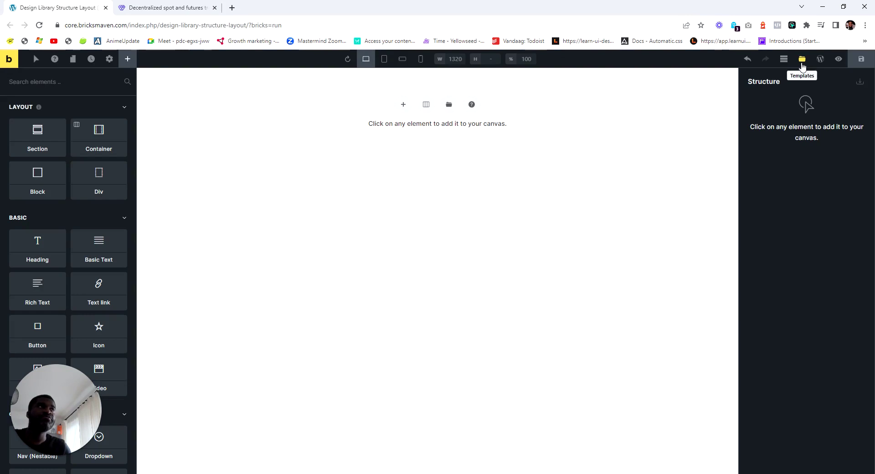
left_click(802, 59)
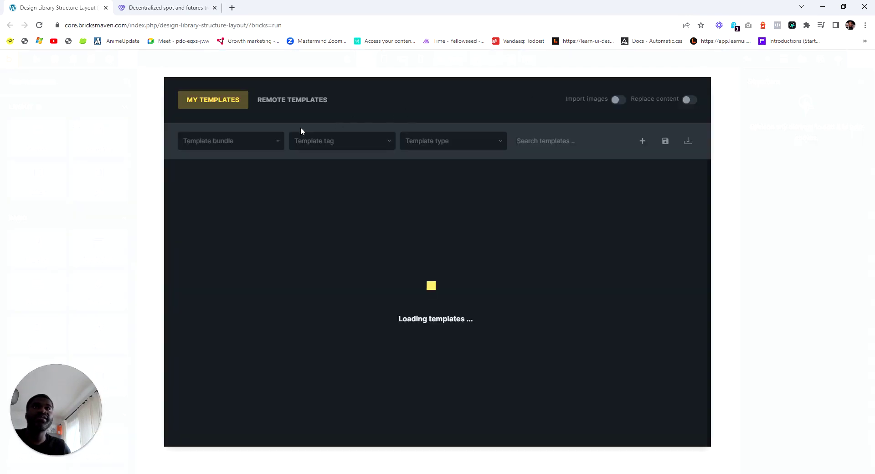
left_click(240, 144)
scroll(221, 255, "down", 3)
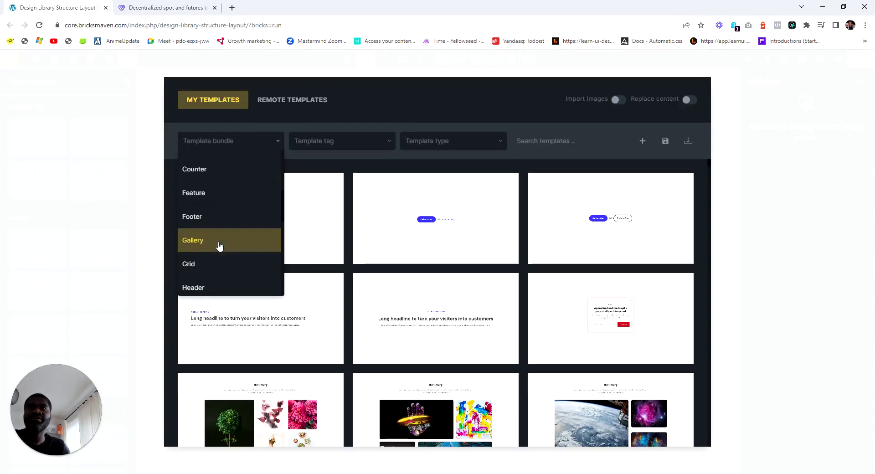
left_click(213, 286)
left_click(167, 6)
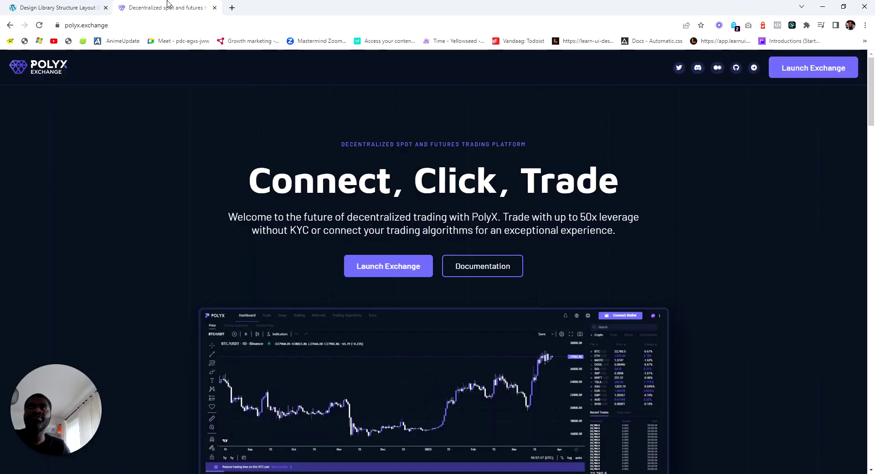
left_click(51, 5)
scroll(437, 328, "down", 1)
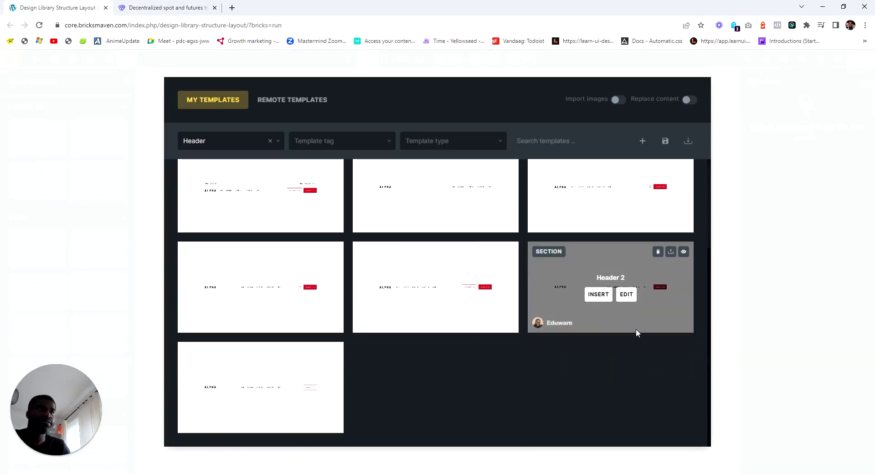
left_click(598, 294)
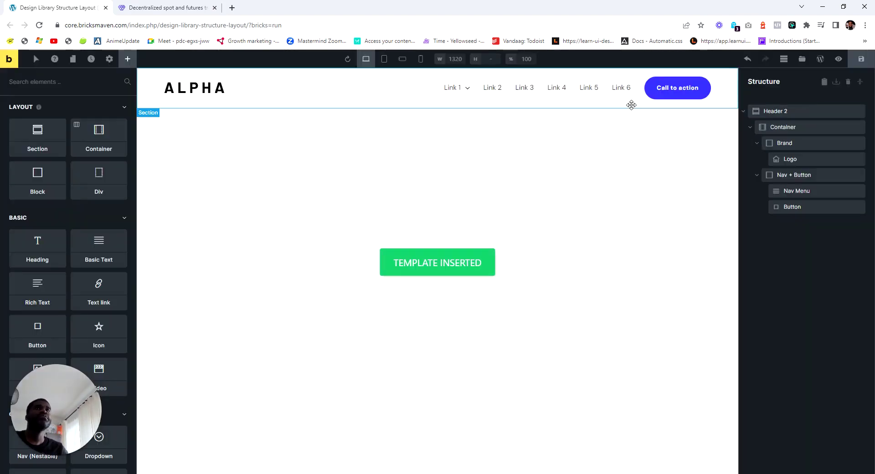
Step: Insert the Hero-26 template from the Hero bundle below the header
left_click(797, 63)
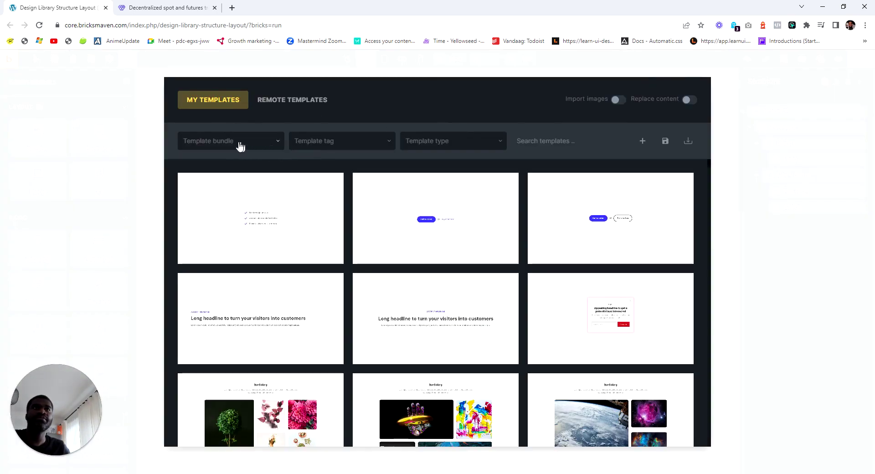
mouse_move(272, 196)
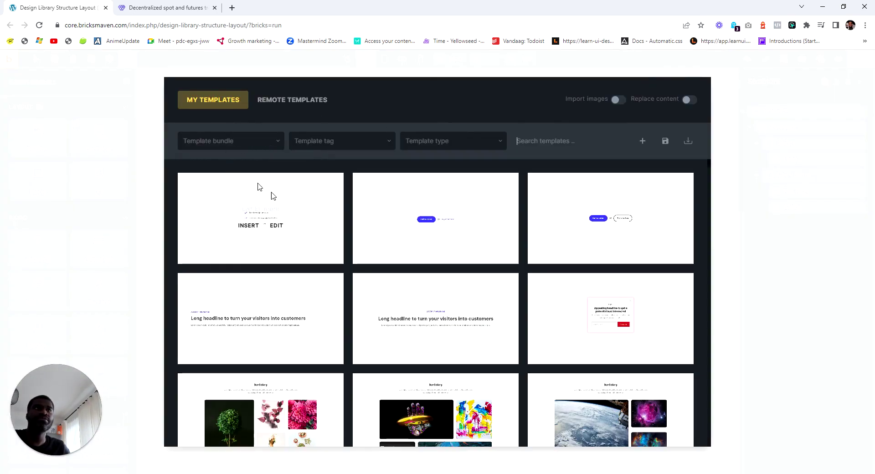
mouse_move(473, 289)
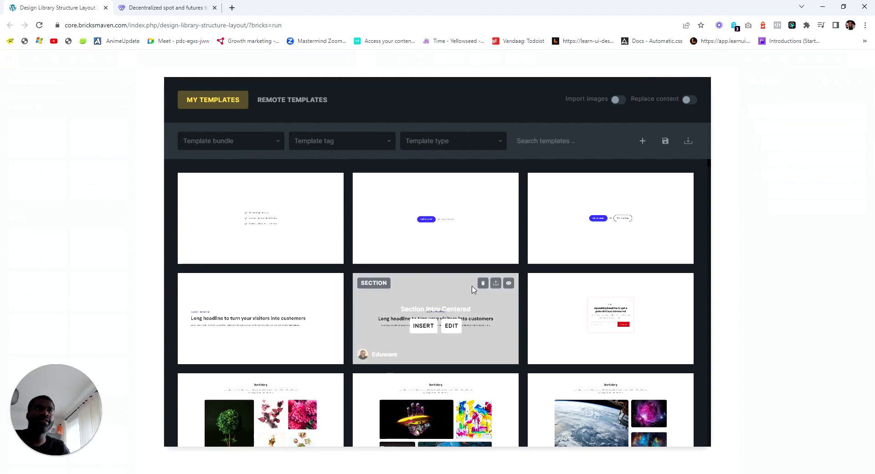
scroll(472, 289, "down", 4)
left_click(248, 142)
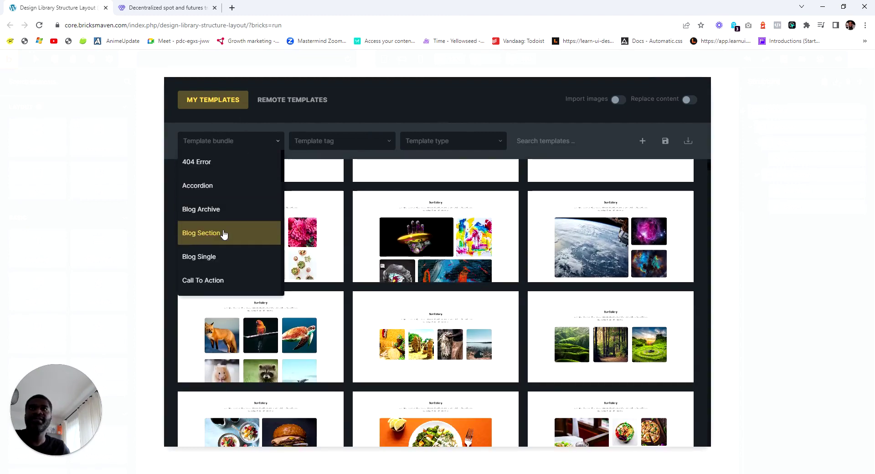
scroll(224, 235, "down", 6)
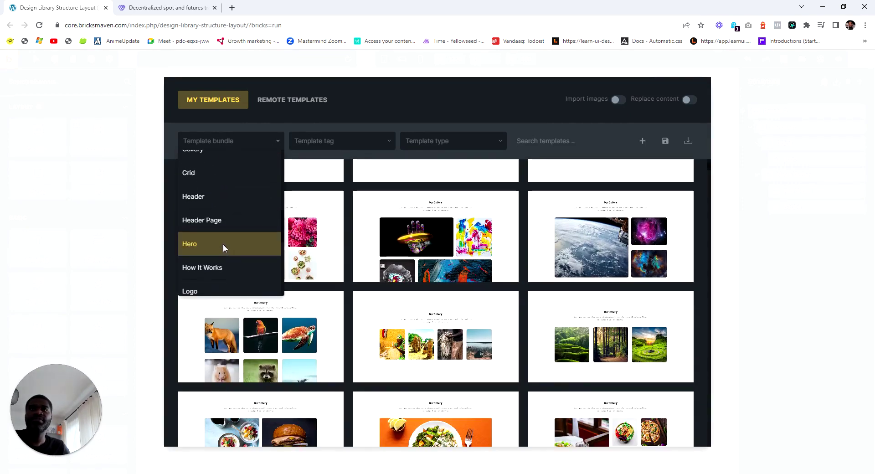
left_click(224, 249)
scroll(410, 296, "down", 5)
mouse_move(419, 332)
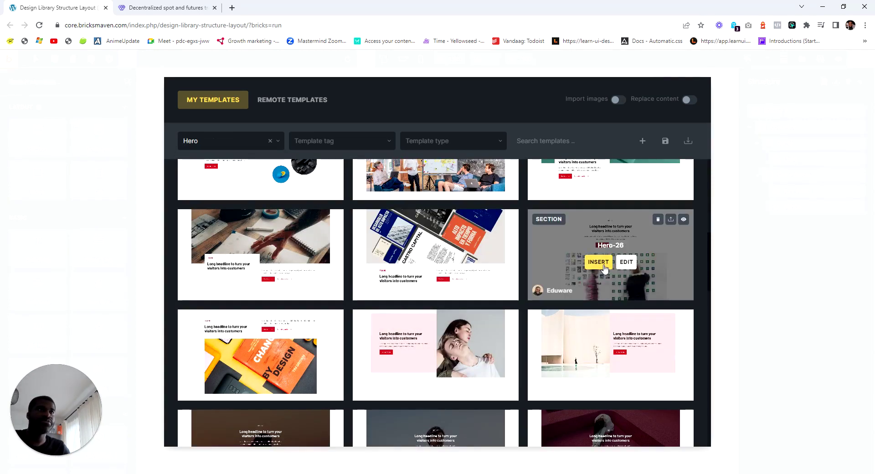
left_click(603, 264)
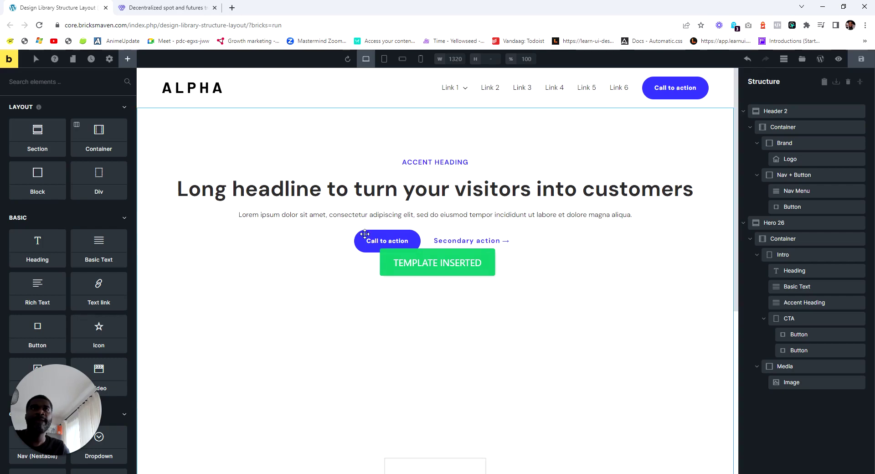
Step: Replace the hero section's media image with the wide light-grey placeholder from the media library's Uncategorized folder
left_click(360, 328)
left_click(39, 221)
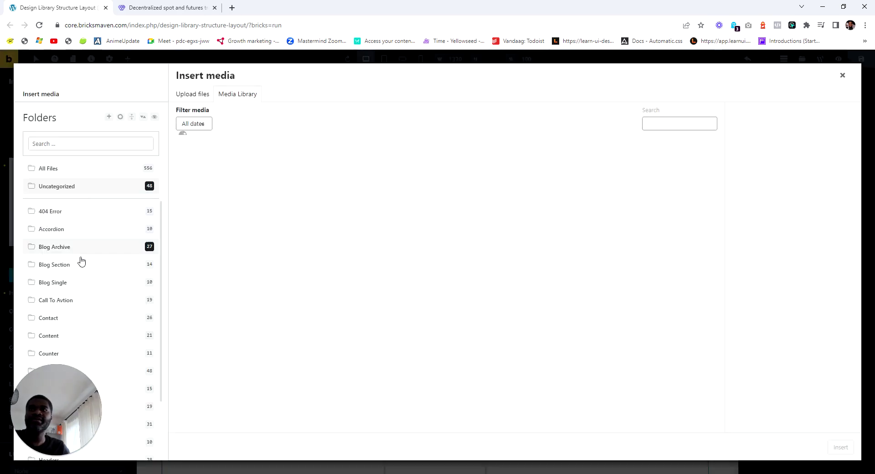
scroll(306, 349, "down", 3)
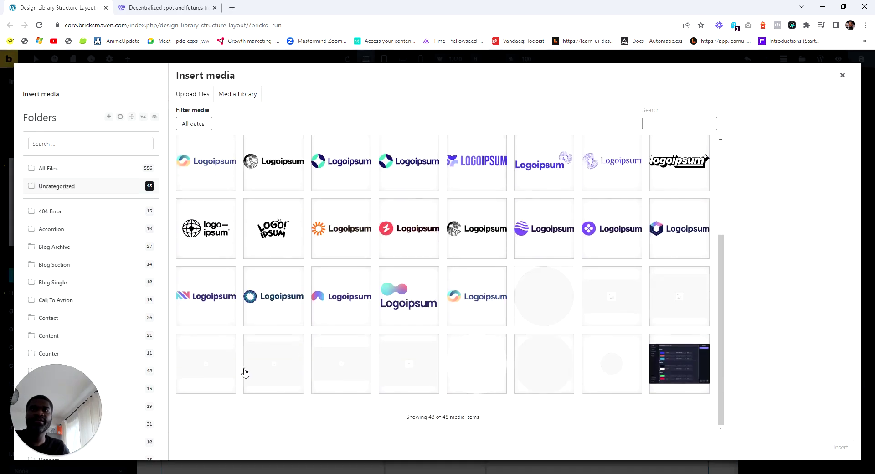
left_click(206, 374)
left_click(841, 447)
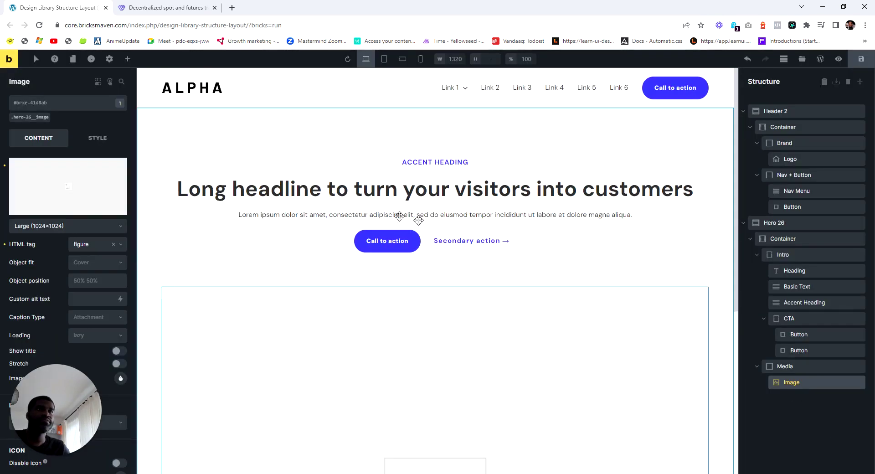
Step: Assign the max-width-60 class to the hero's Intro block and compare the result with the PolyX reference page
left_click(603, 158)
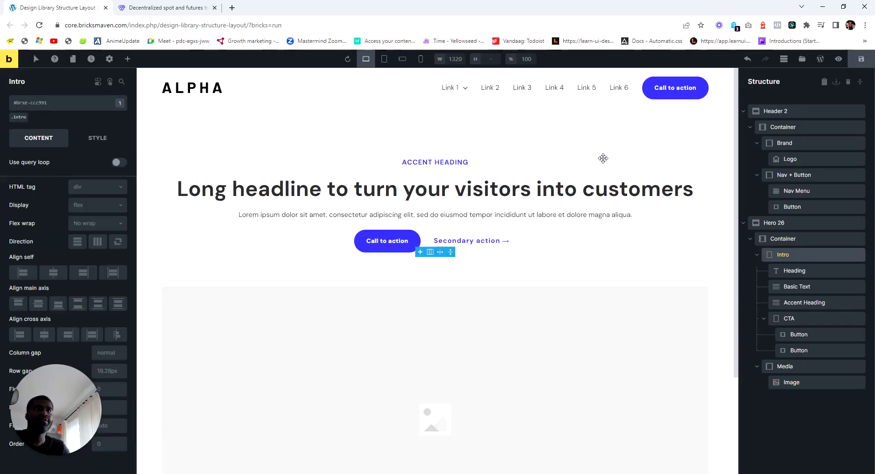
left_click(72, 103)
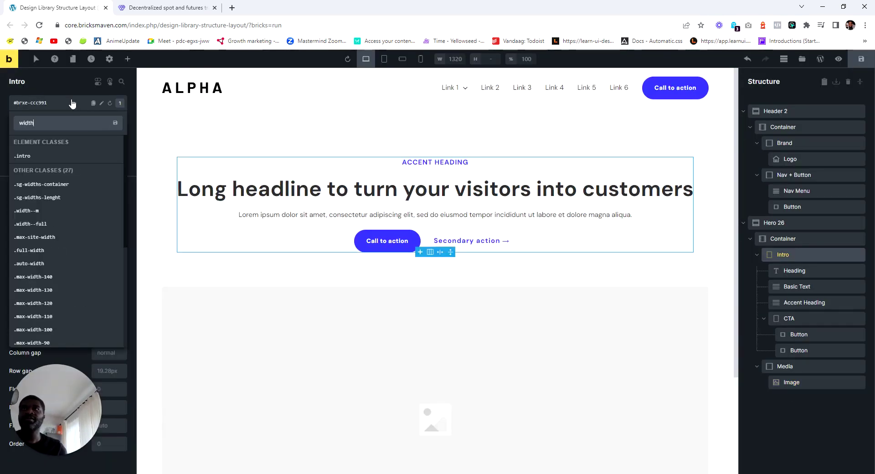
left_click(160, 7)
left_click(32, 4)
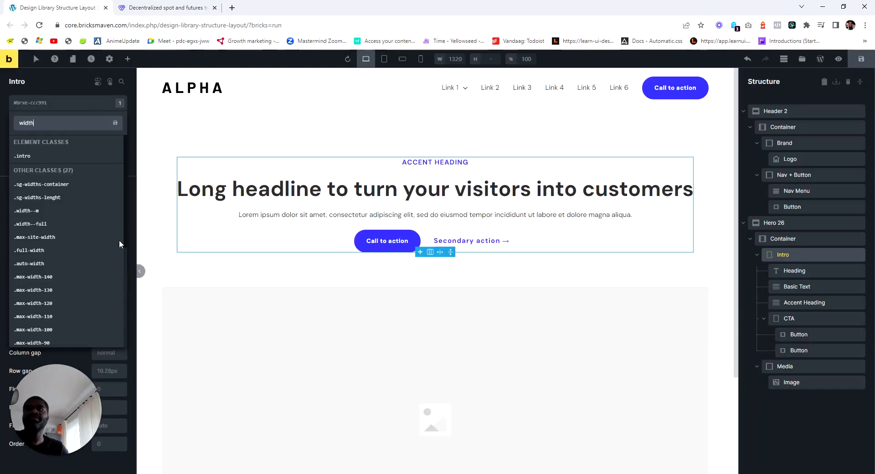
scroll(84, 301, "down", 5)
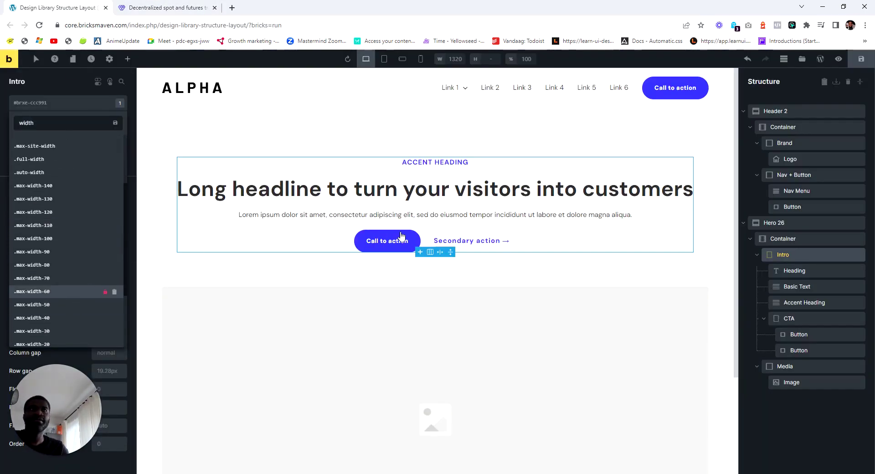
key("Return")
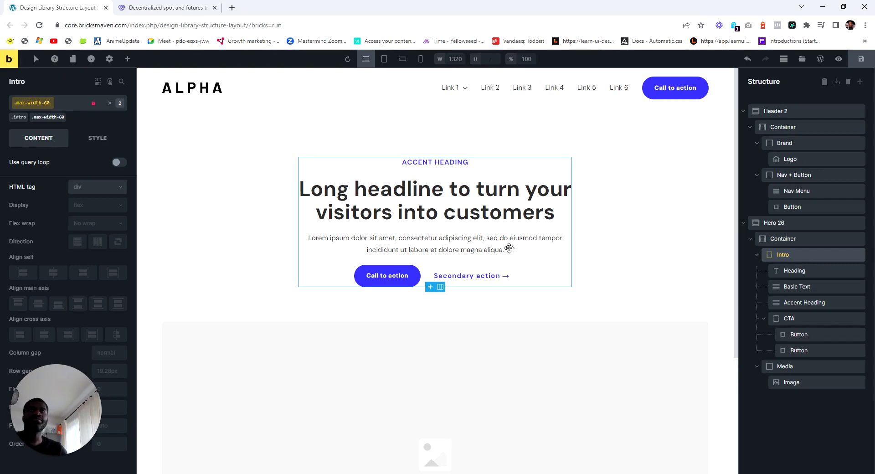
key("ctrl+Tab")
key("ctrl+Tab")
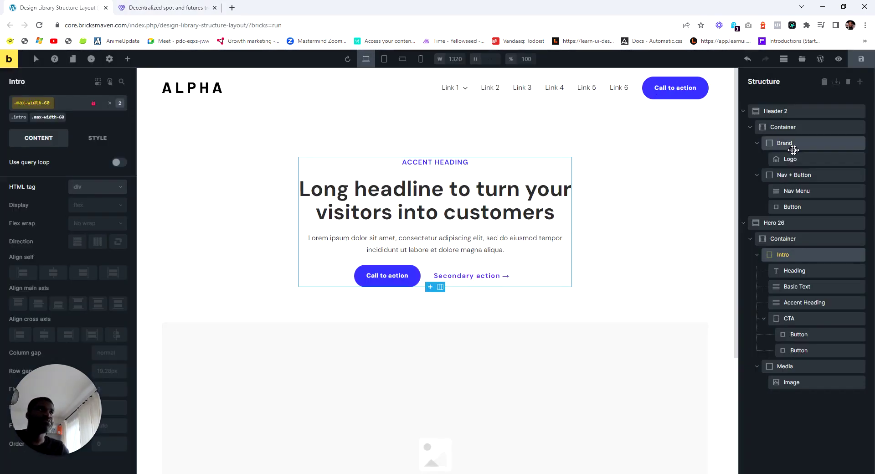
Step: Collapse the Hero 26 and Header 2 sections in the page structure and open the template library
left_click(743, 222)
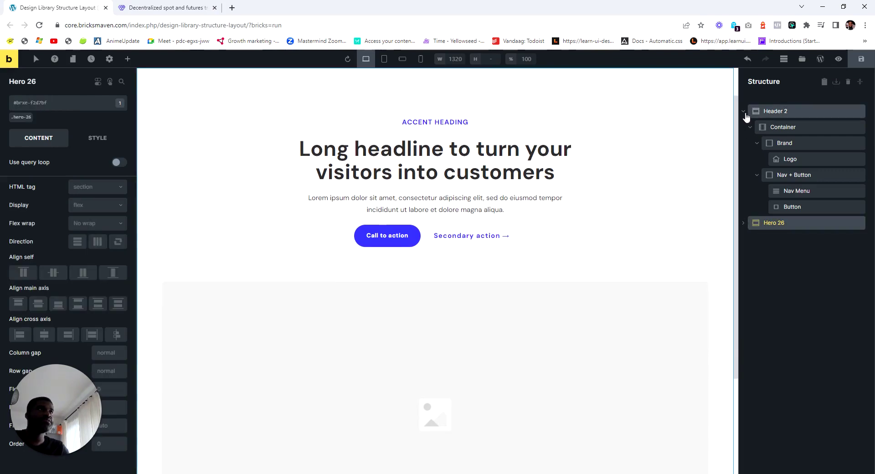
left_click(743, 111)
left_click(802, 60)
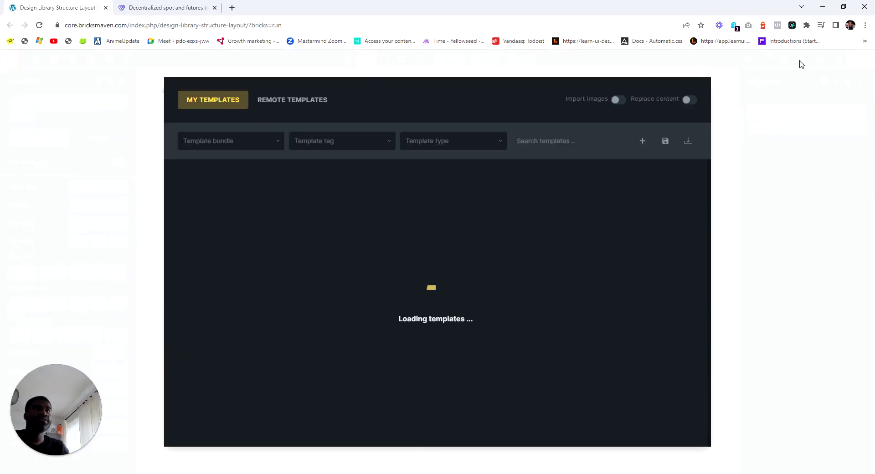
Step: Examine the Greater Freedom, Security & Control section and its alternating feature rows on the PolyX reference page
key("ctrl+Tab")
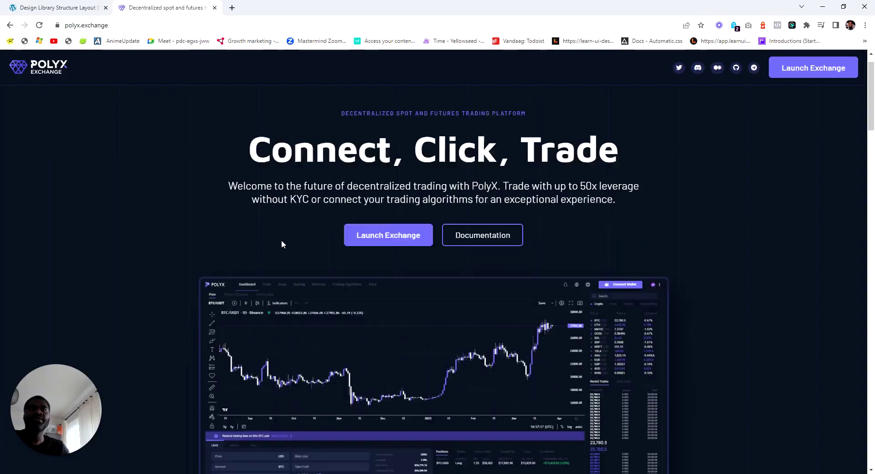
scroll(263, 287, "down", 10)
scroll(262, 288, "down", 14)
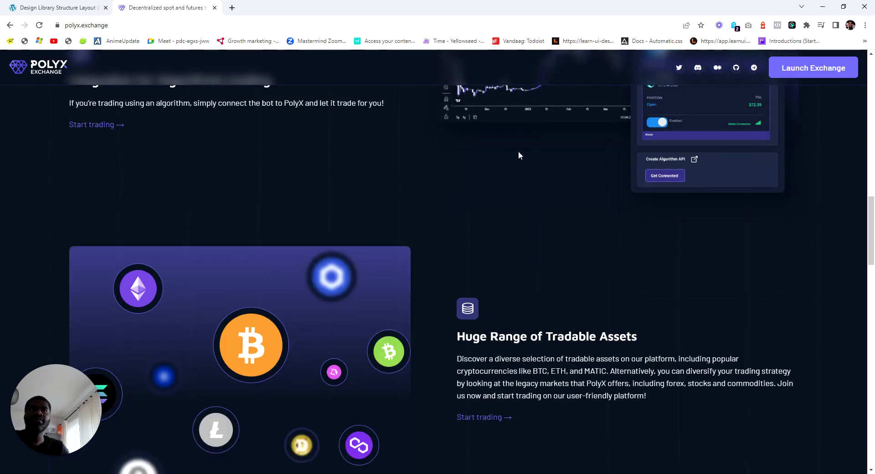
scroll(384, 221, "up", 12)
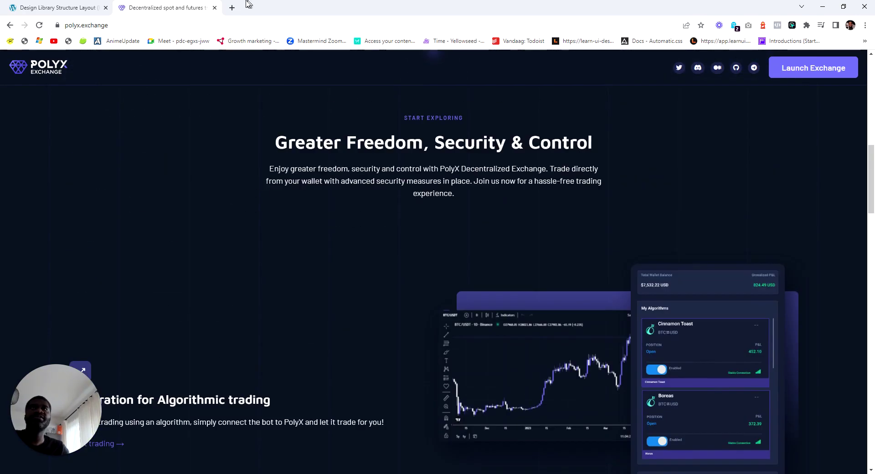
Step: Try to insert the phone-photo feature section from the remote templates' Feature bundle into the page
left_click(51, 6)
left_click(269, 142)
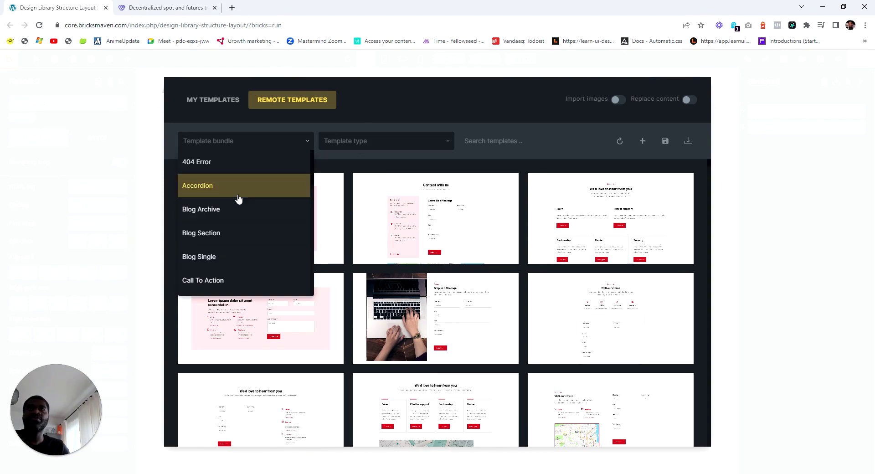
scroll(238, 228, "down", 4)
scroll(237, 236, "down", 5)
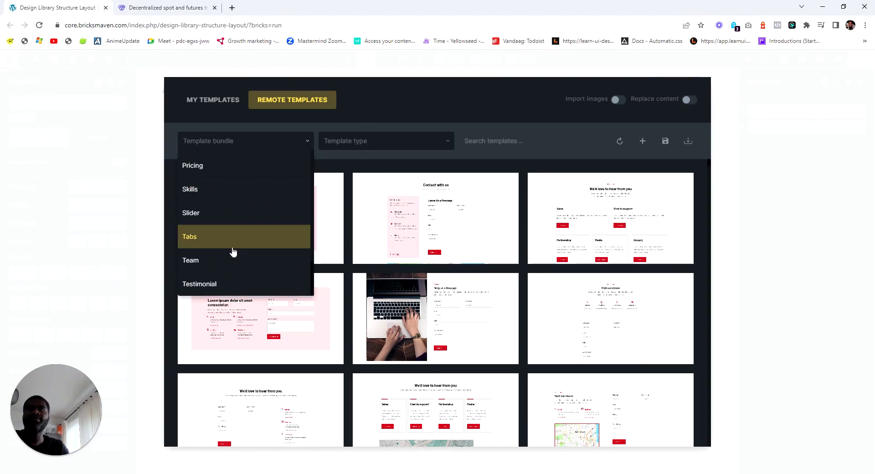
scroll(233, 251, "up", 10)
left_click(222, 228)
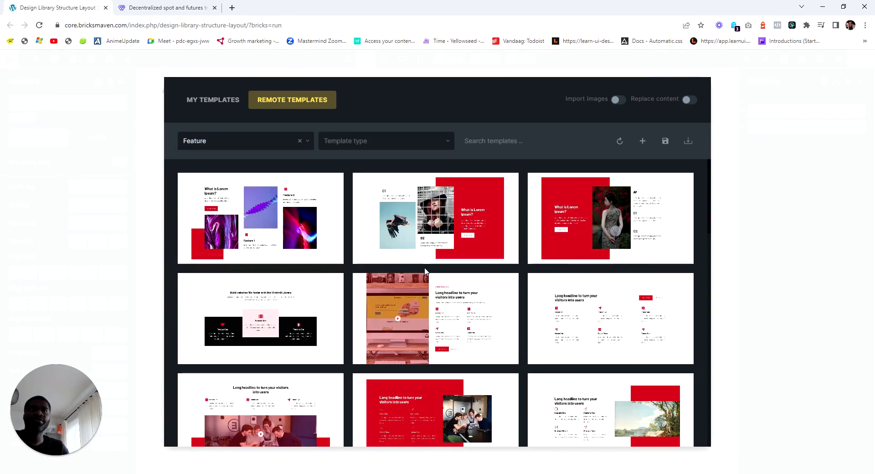
scroll(425, 271, "down", 10)
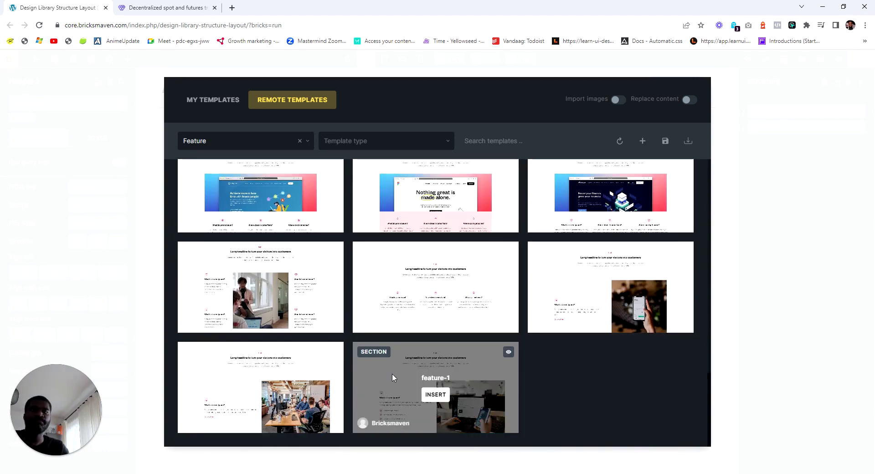
left_click(611, 298)
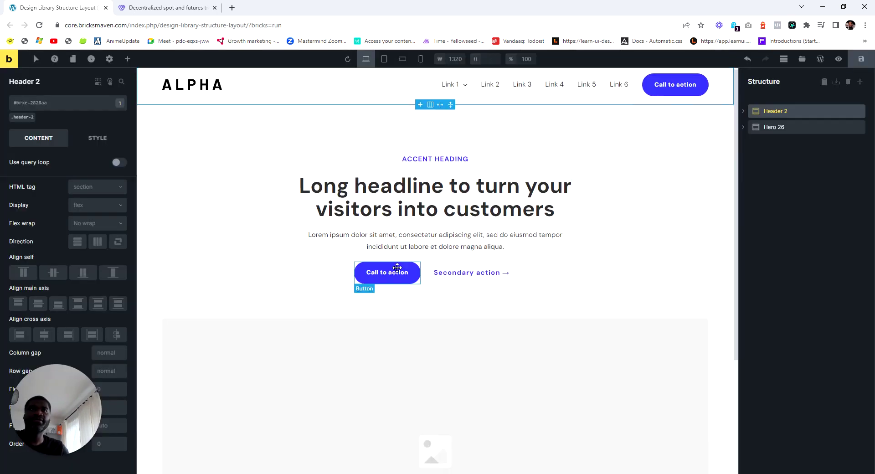
scroll(369, 273, "down", 4)
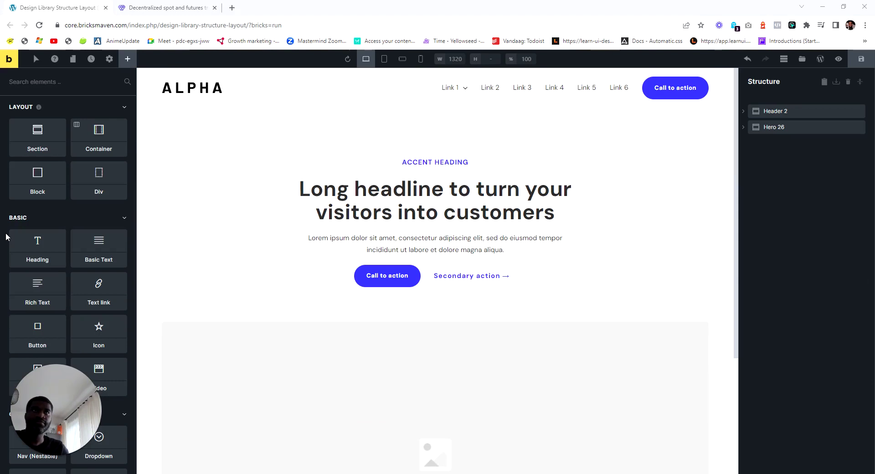
Step: Insert the Feature-3 template from the Feature bundle of the site's own templates below the hero section
left_click(802, 58)
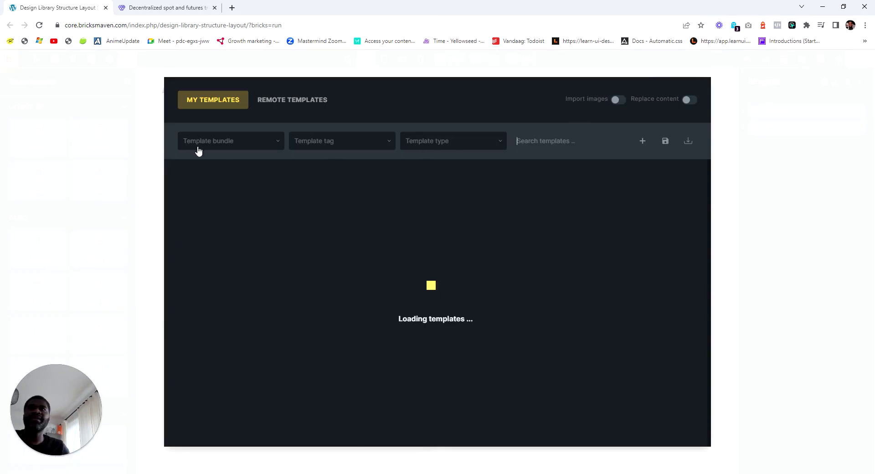
left_click(237, 143)
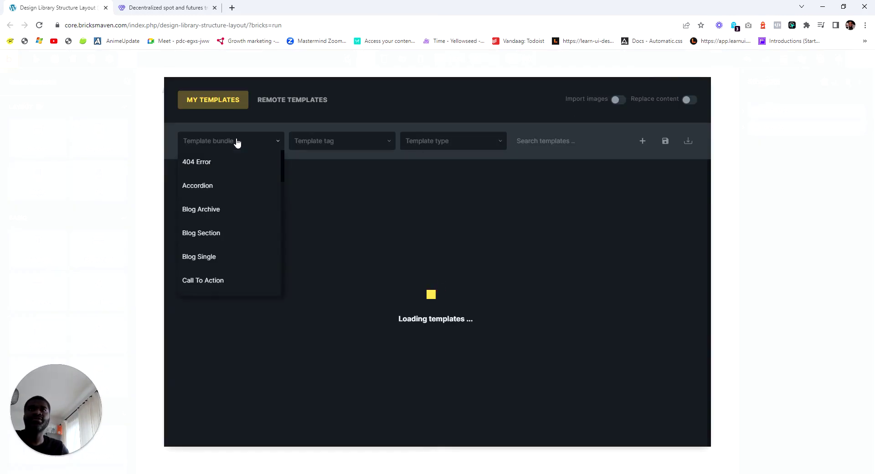
scroll(214, 242, "down", 3)
left_click(211, 242)
scroll(472, 311, "down", 2)
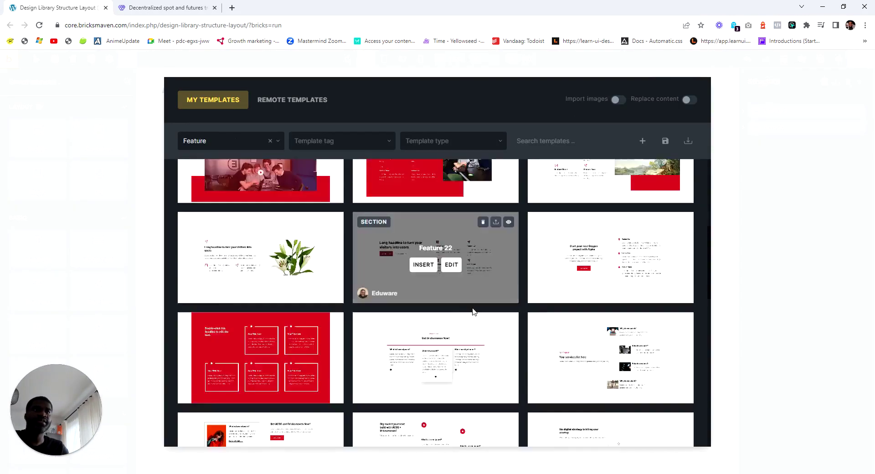
scroll(473, 312, "down", 5)
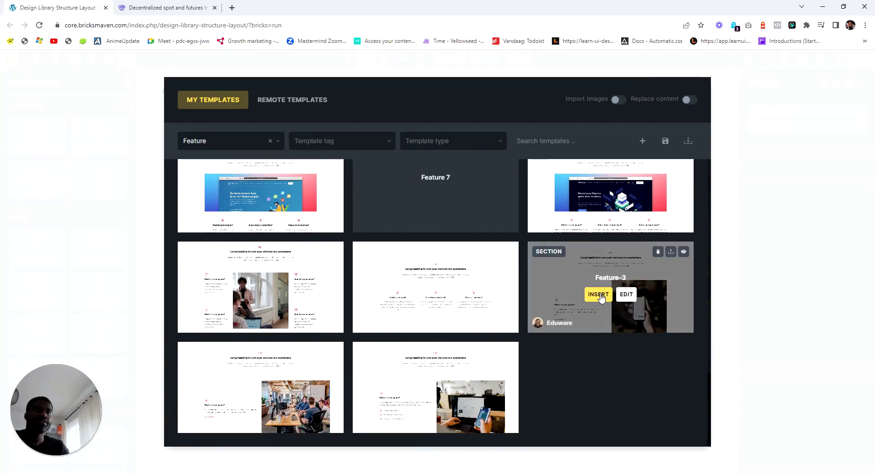
left_click(597, 294)
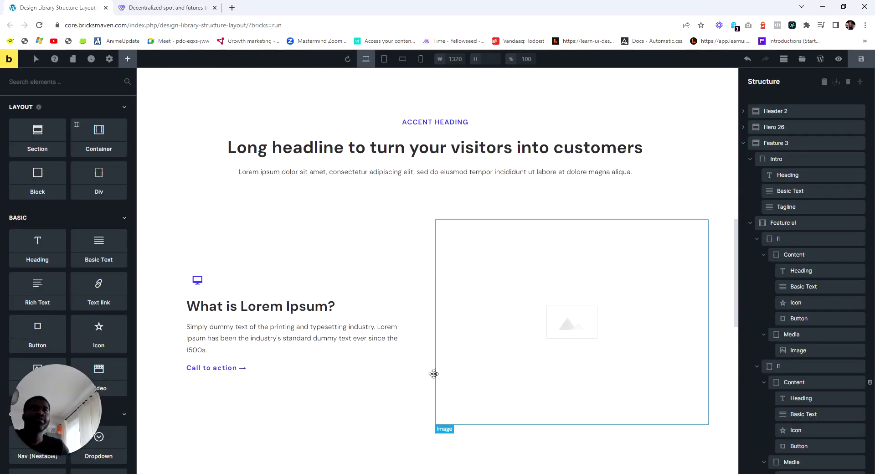
Step: Replace the first feature row's image with the large light-grey placeholder from the media library's Uncategorized folder
scroll(424, 364, "down", 3)
scroll(423, 334, "up", 4)
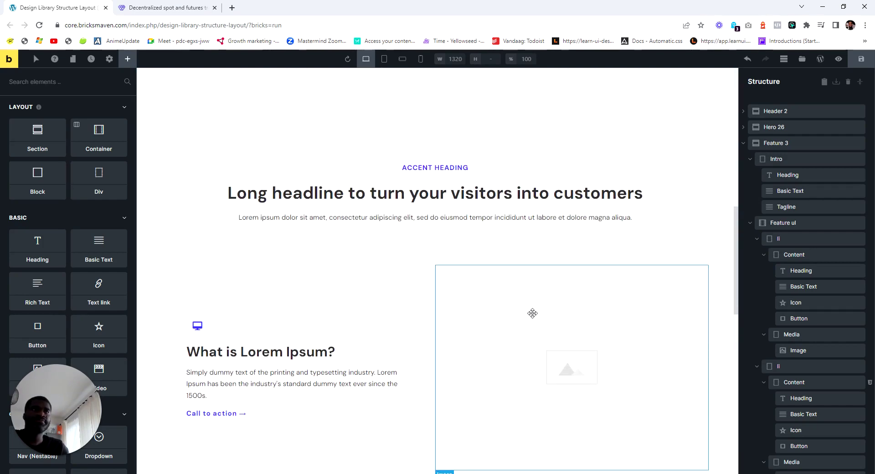
left_click(531, 313)
left_click(98, 198)
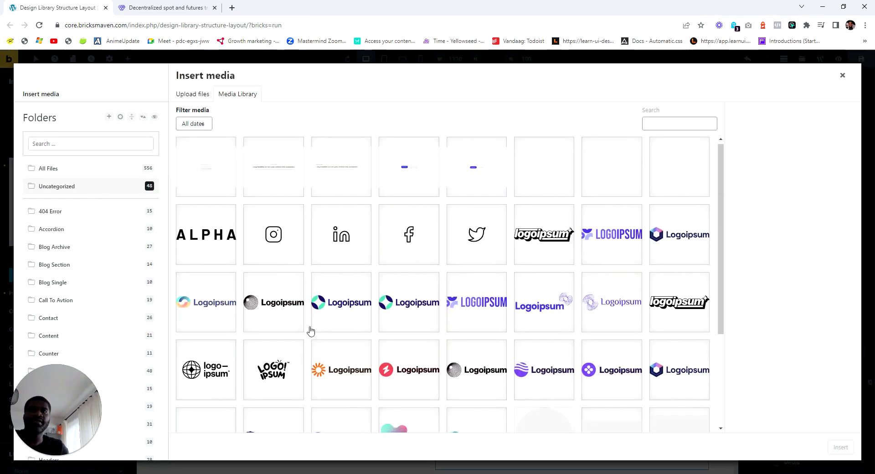
scroll(300, 325, "down", 3)
left_click(283, 356)
left_click(840, 447)
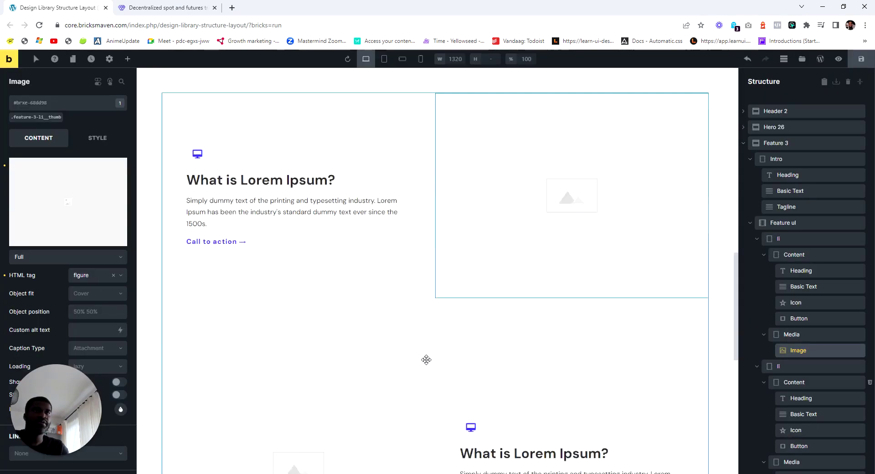
Step: Replace the images in the second and third feature rows with Placeholder-Image-large.jpg from the Uncategorized folder
left_click(83, 215)
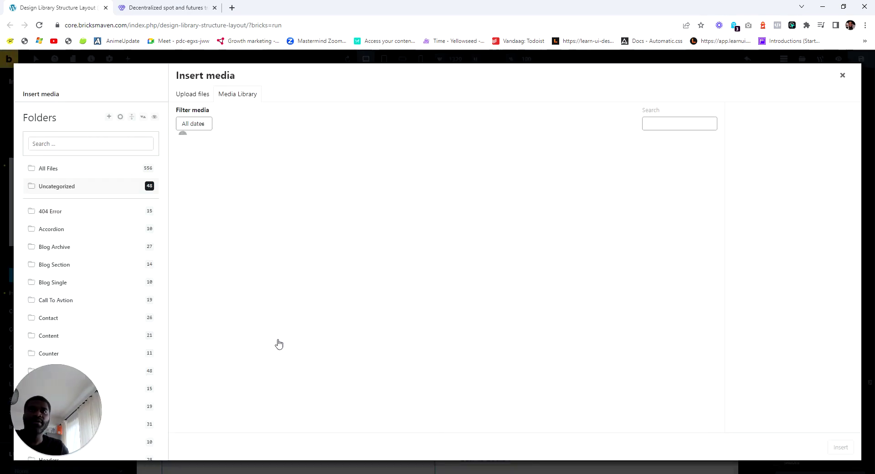
scroll(217, 330, "down", 5)
left_click(271, 375)
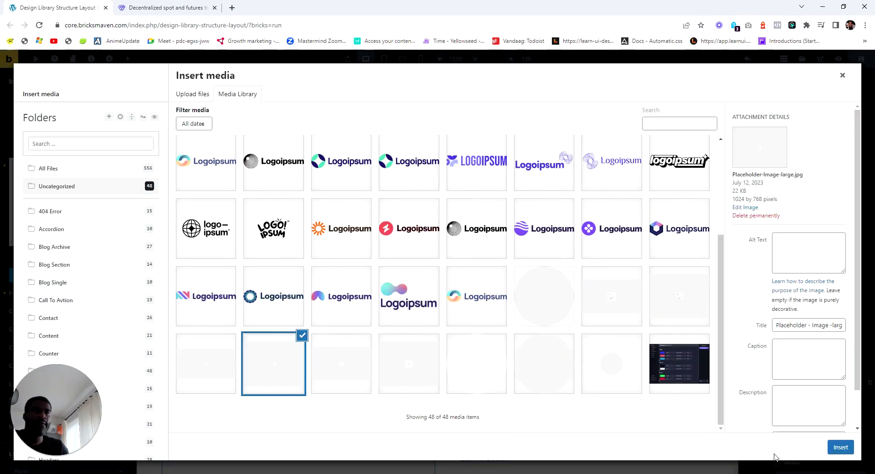
left_click(840, 446)
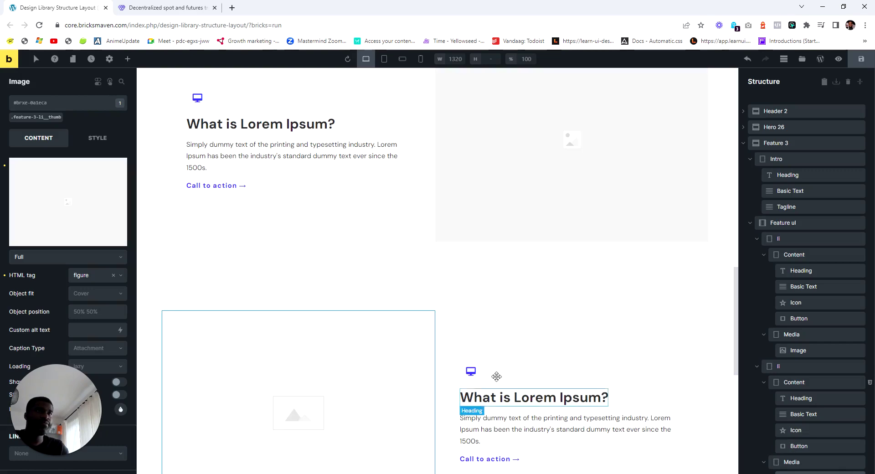
left_click(87, 246)
scroll(302, 340, "down", 1)
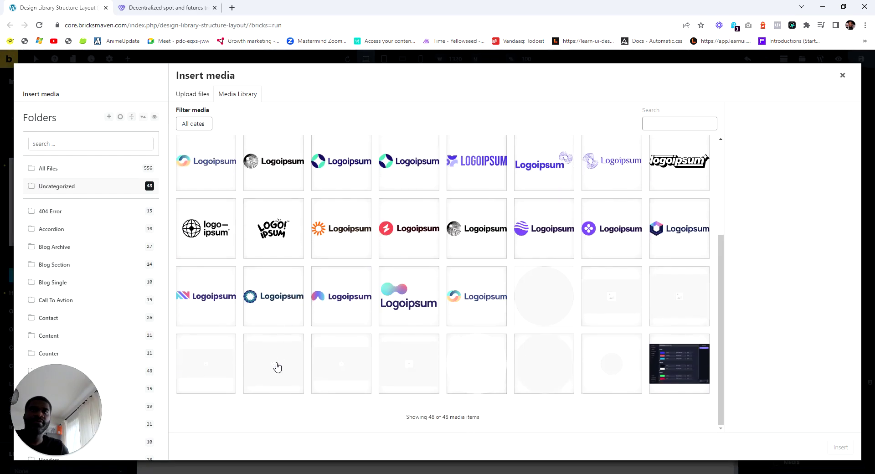
left_click(275, 365)
left_click(840, 447)
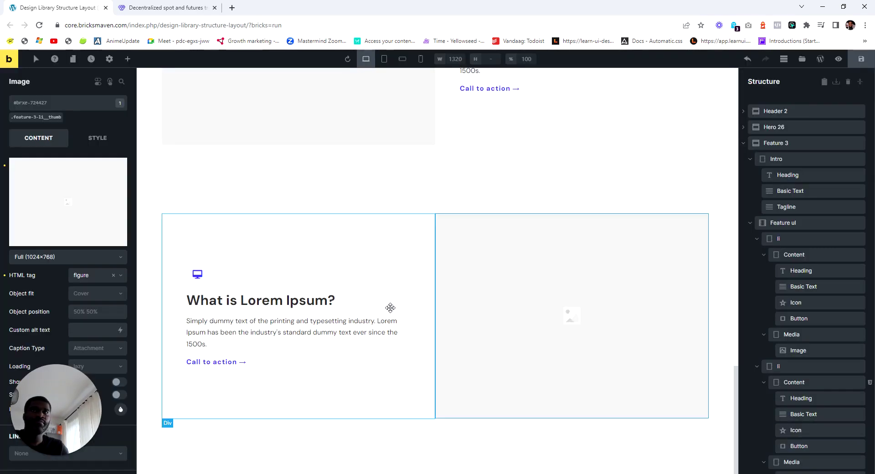
Step: Compare the feature section with the PolyX reference page and examine the page's Trusted by - Traders section
scroll(390, 307, "up", 10)
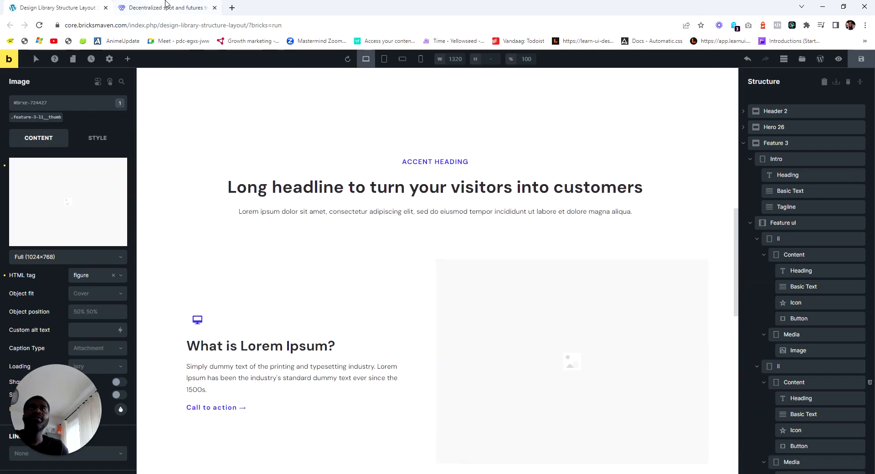
left_click(166, 4)
scroll(441, 285, "down", 9)
scroll(673, 239, "up", 4)
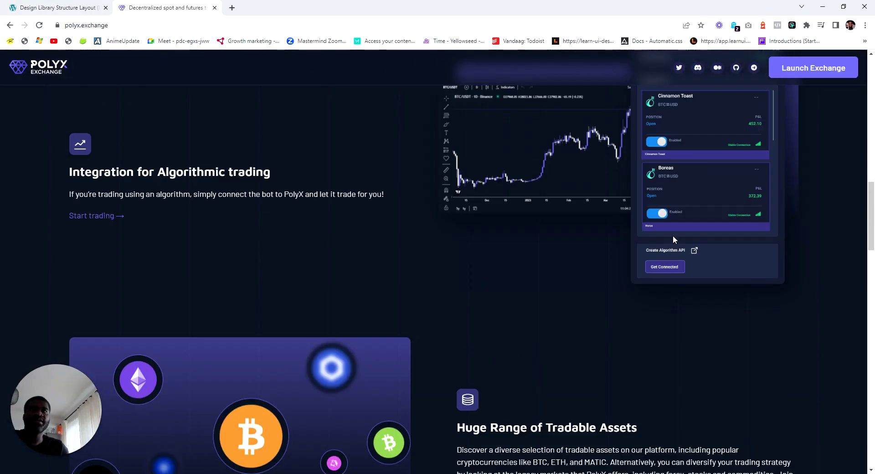
scroll(266, 332, "down", 13)
scroll(208, 294, "up", 1)
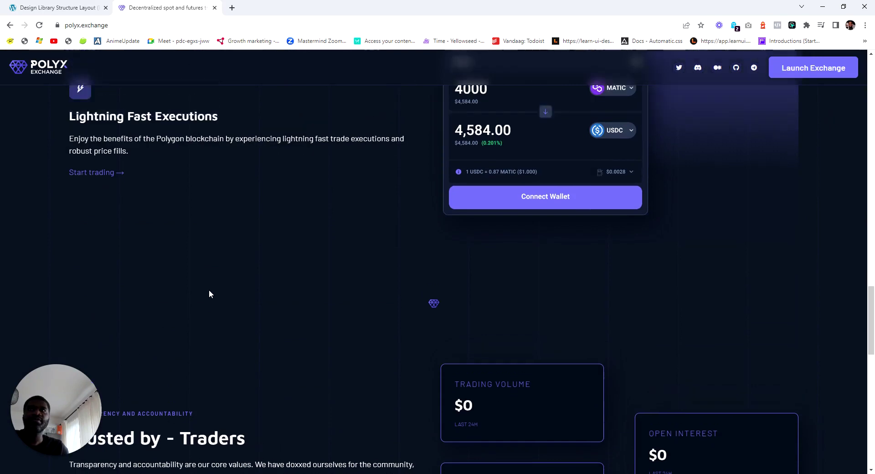
scroll(209, 294, "down", 5)
scroll(211, 297, "up", 2)
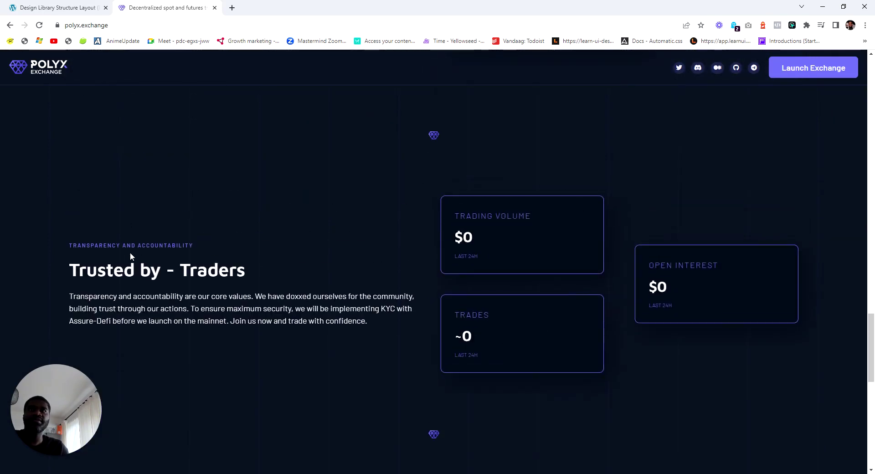
Step: Collapse Feature 3 in the page structure and insert the Feature 13 template from the Feature bundle below it
left_click(110, 4)
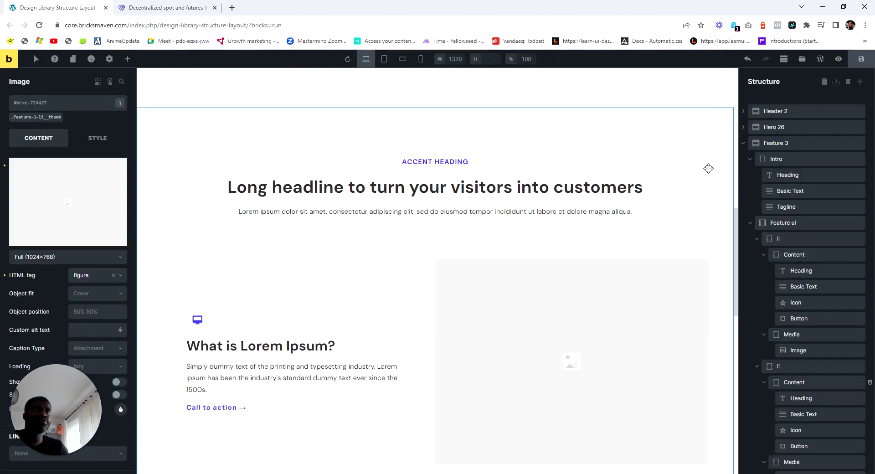
left_click(747, 144)
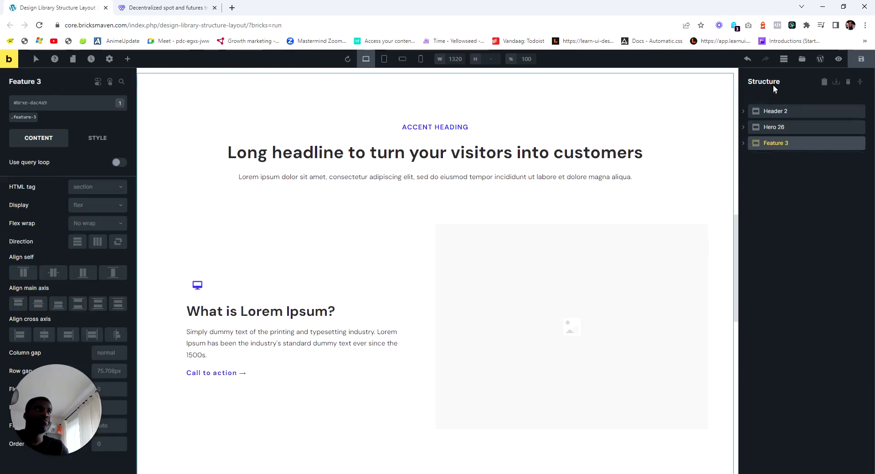
left_click(801, 59)
scroll(226, 250, "down", 4)
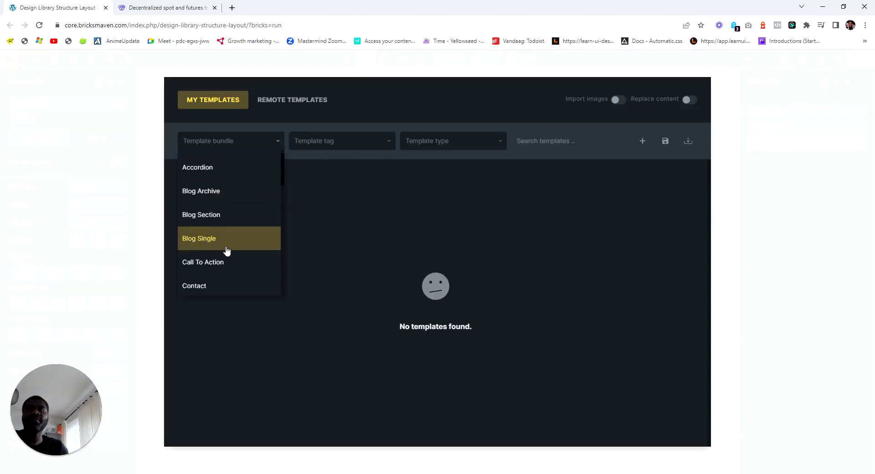
left_click(223, 193)
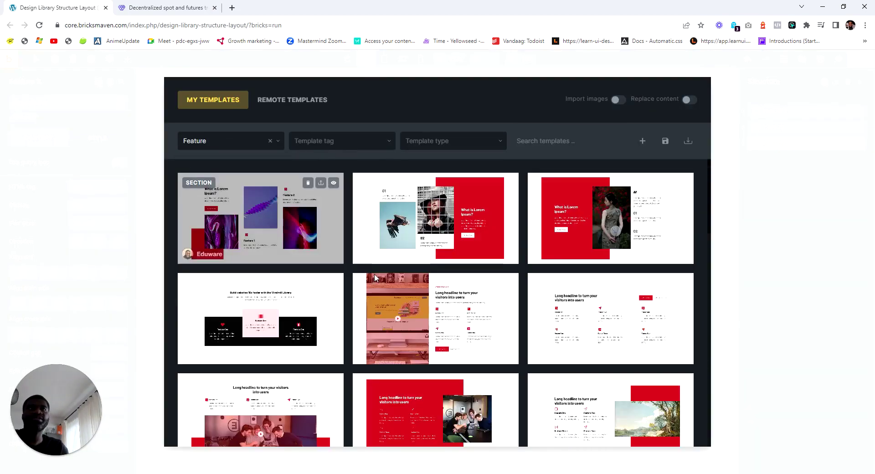
scroll(396, 322, "down", 5)
scroll(246, 320, "down", 5)
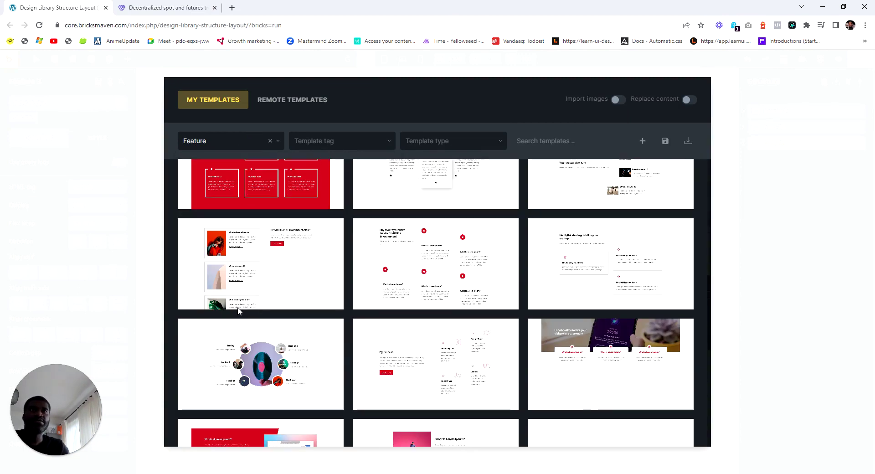
scroll(237, 310, "down", 3)
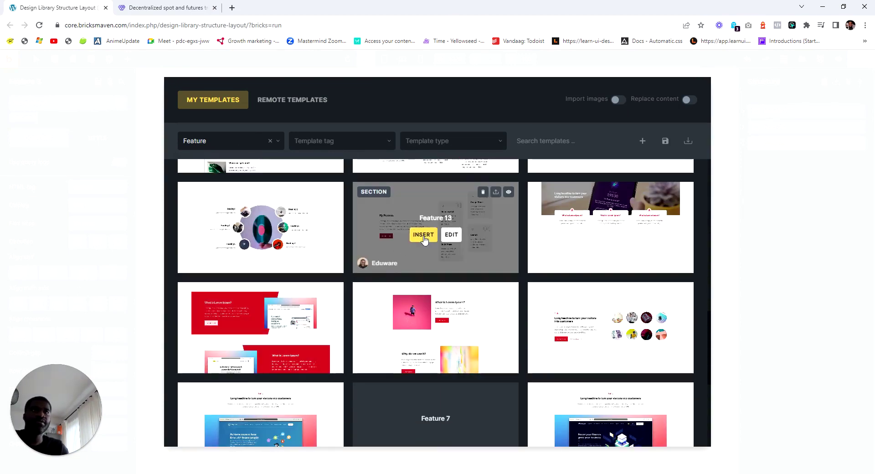
left_click(423, 235)
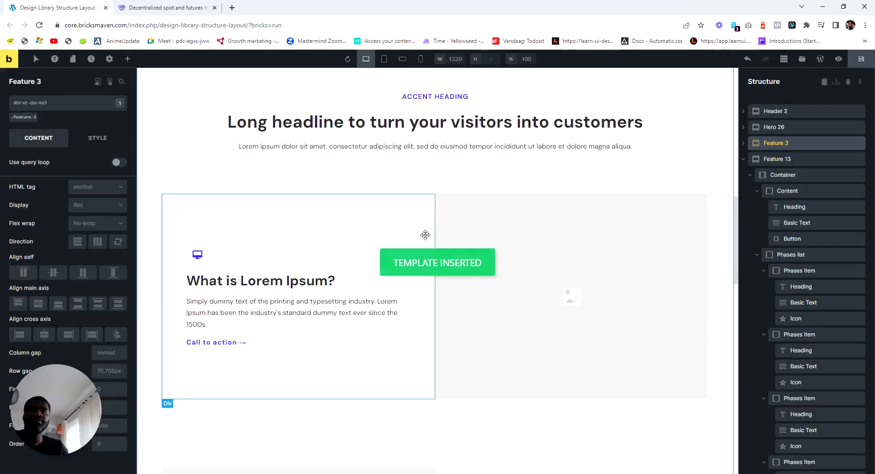
Step: Delete the fourth phases item, Launch, from the Feature 13 section's phases list
scroll(425, 234, "down", 10)
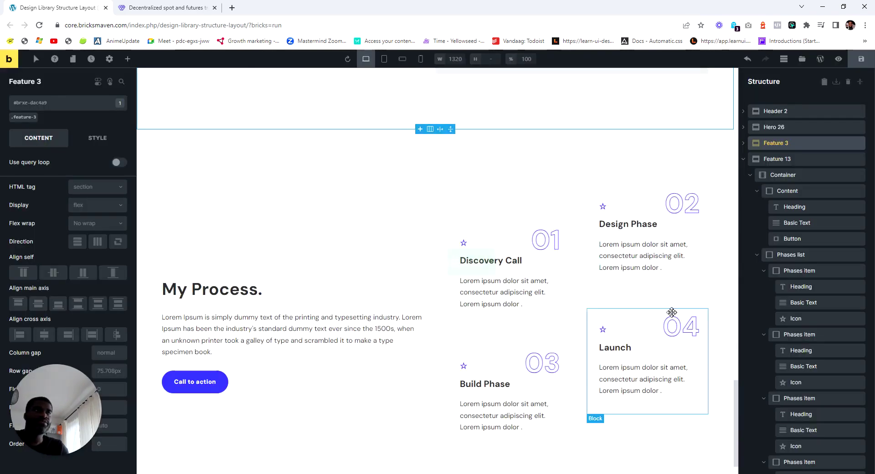
right_click(672, 312)
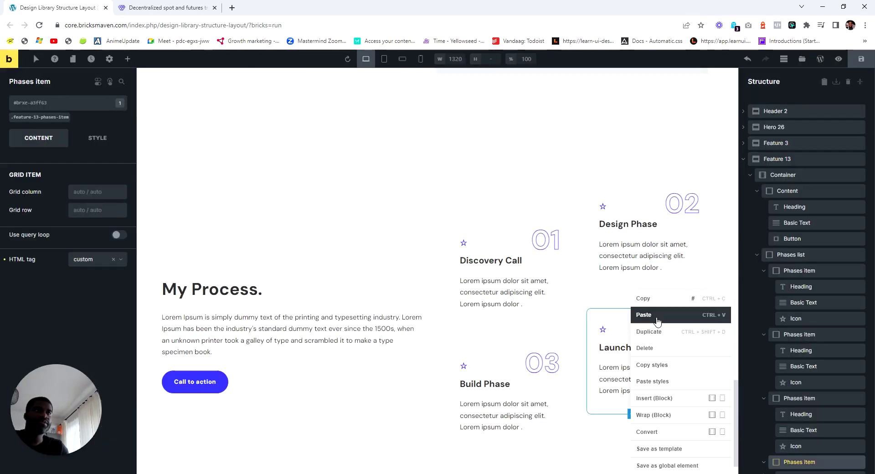
left_click(659, 350)
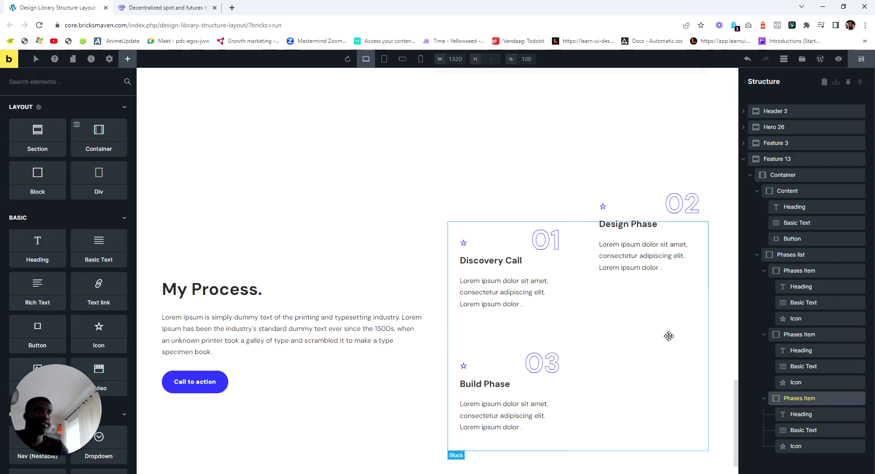
Step: Set Align items to Center on the phases list's .feature-13-phases-list class
left_click(791, 254)
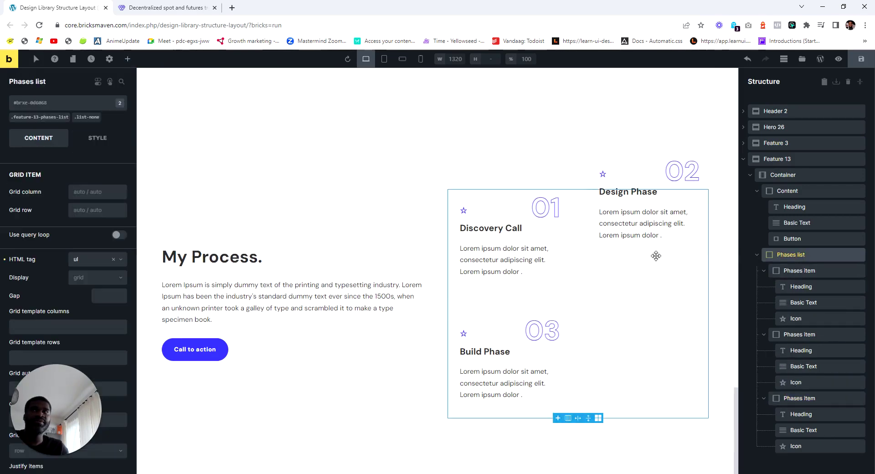
left_click(50, 117)
scroll(58, 373, "down", 3)
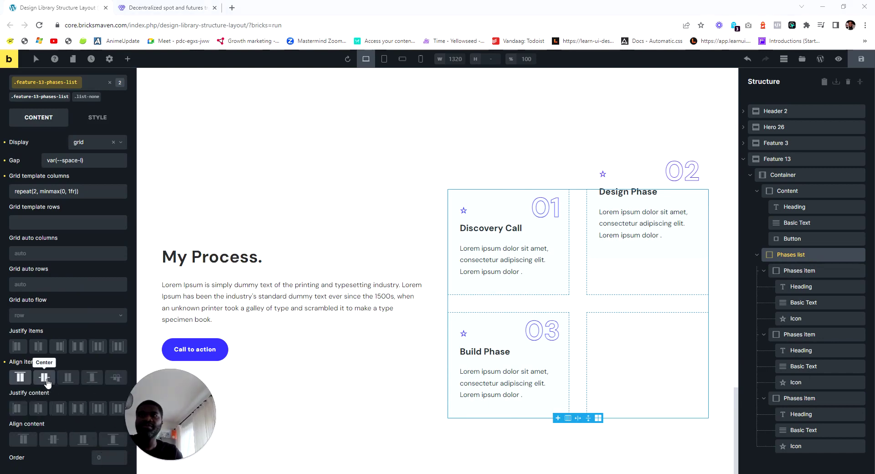
left_click(44, 378)
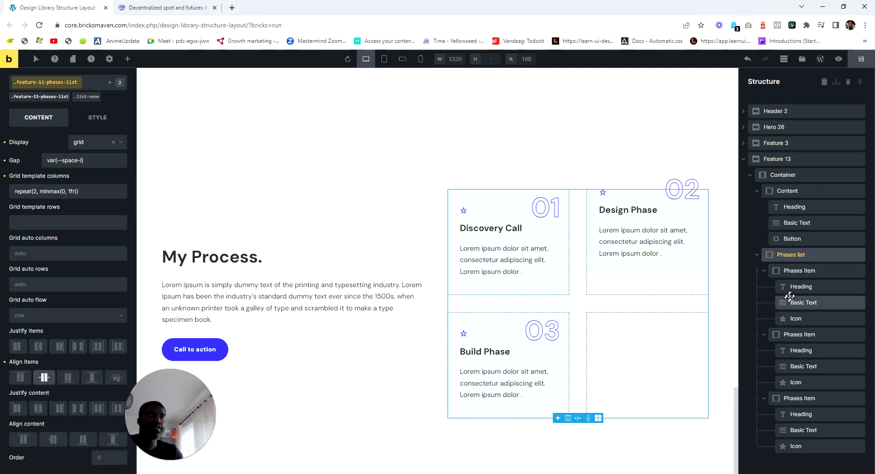
Step: Collapse the first two phases items in the structure and select the second one's .feature-13-phases-item class
left_click(764, 271)
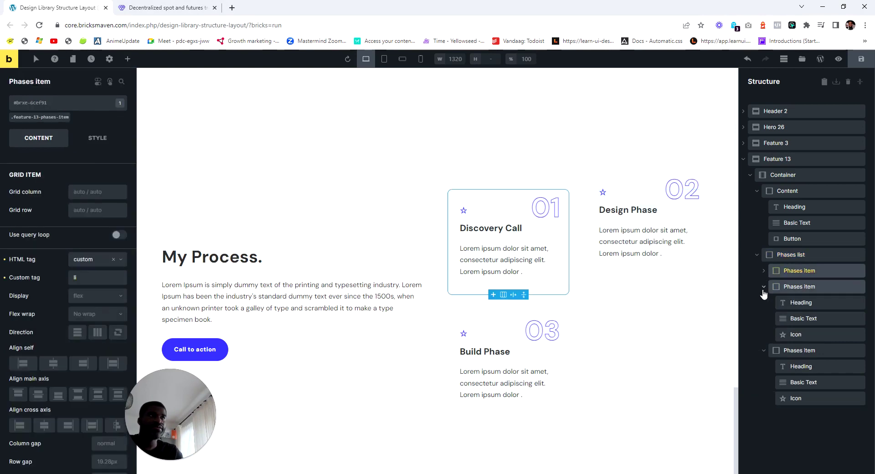
left_click(764, 288)
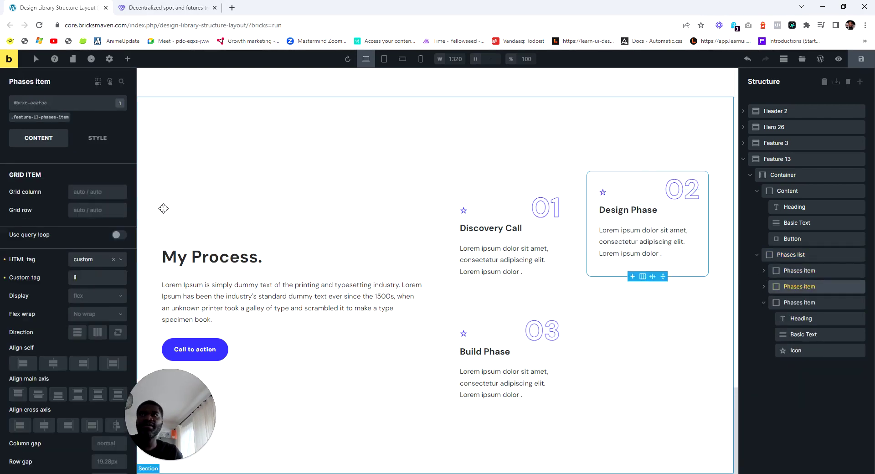
left_click(50, 118)
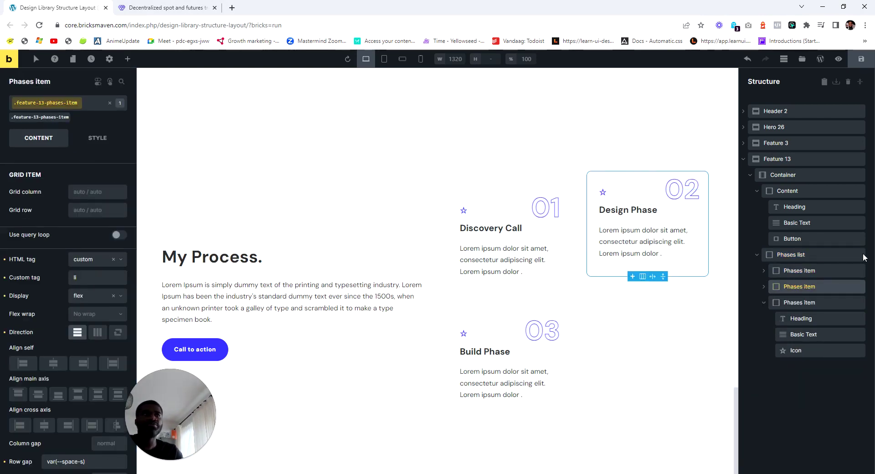
Step: Set margin-block-start to 0rem for even phases items in the .feature-13-phases-list class's custom CSS
left_click(799, 254)
left_click(97, 141)
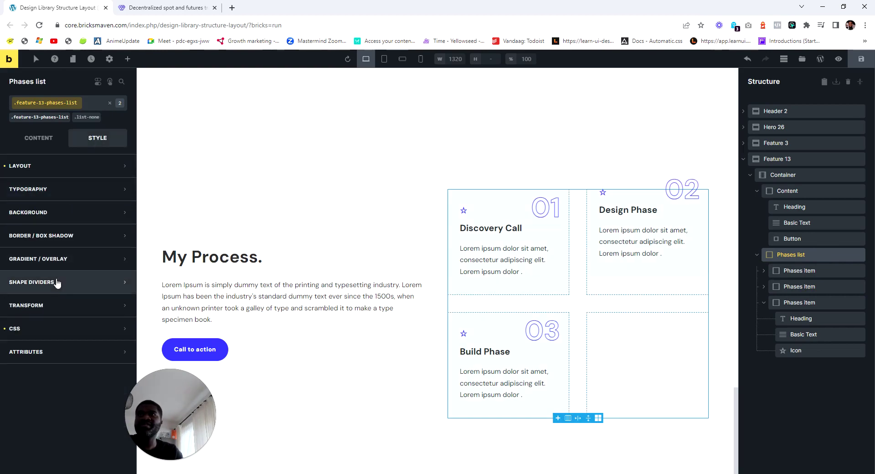
left_click(49, 329)
scroll(146, 336, "down", 4)
scroll(146, 297, "down", 3)
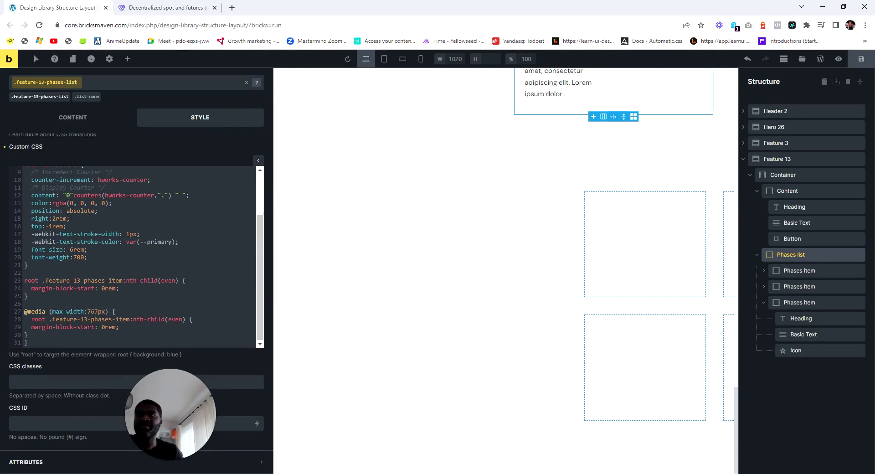
scroll(99, 248, "up", 5)
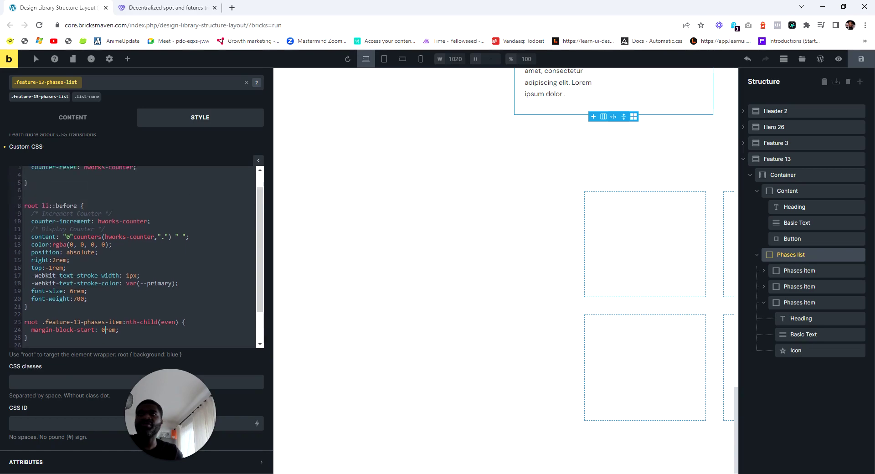
left_click(145, 291)
left_click(83, 140)
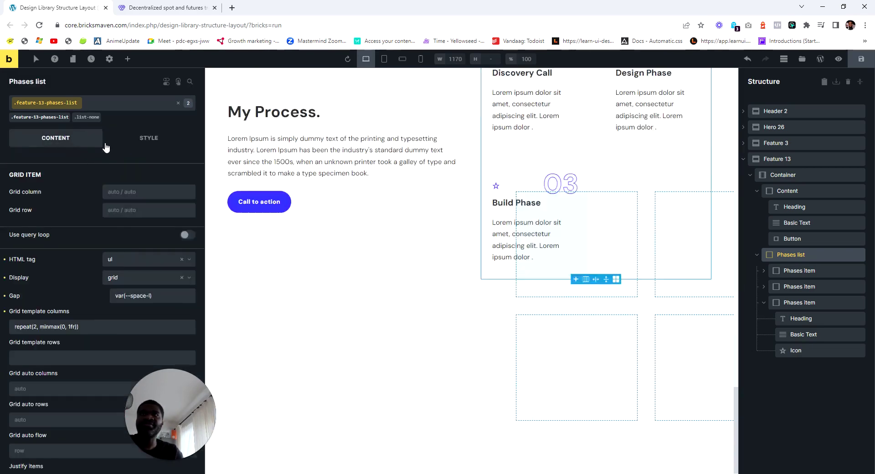
Step: Try a grid row of span 2 on the .feature-13-phases-item class and check the phases list's grid
left_click(800, 286)
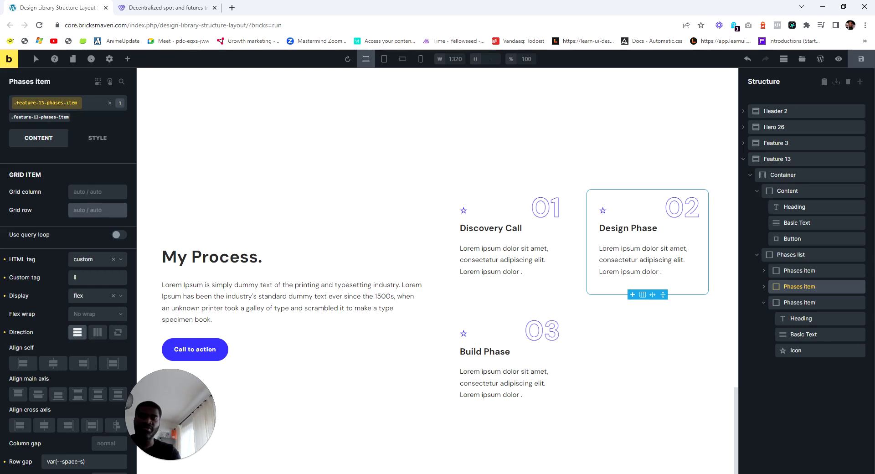
type("span 2")
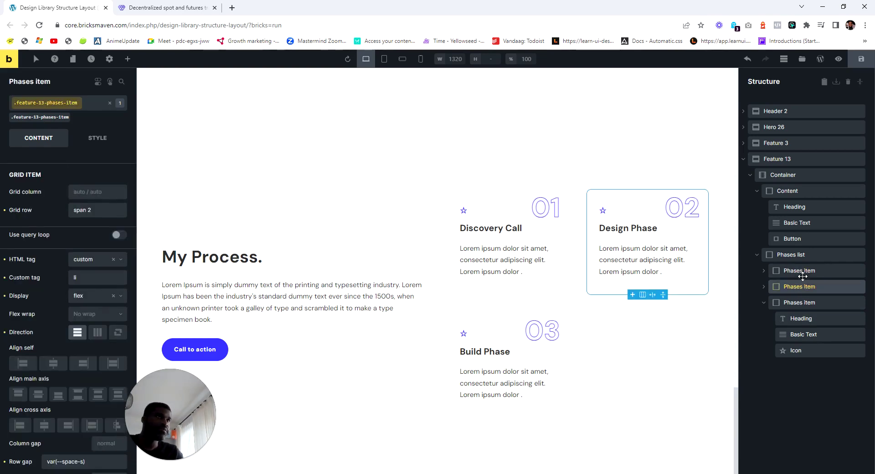
left_click(793, 255)
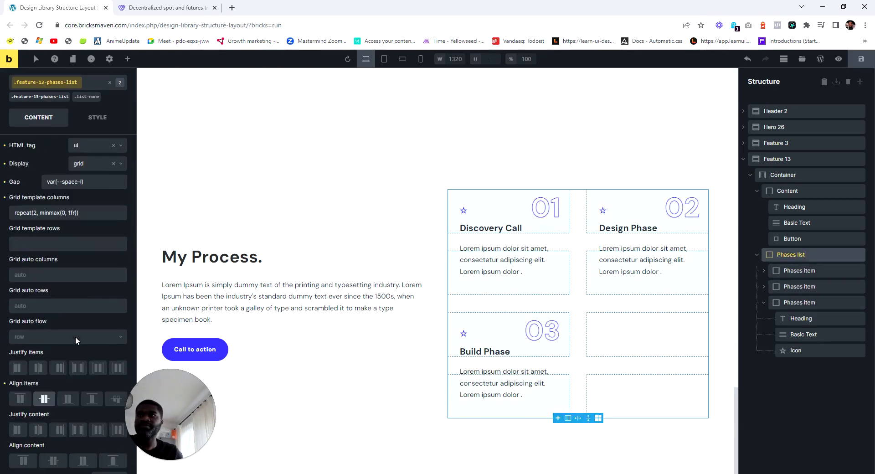
scroll(76, 341, "down", 1)
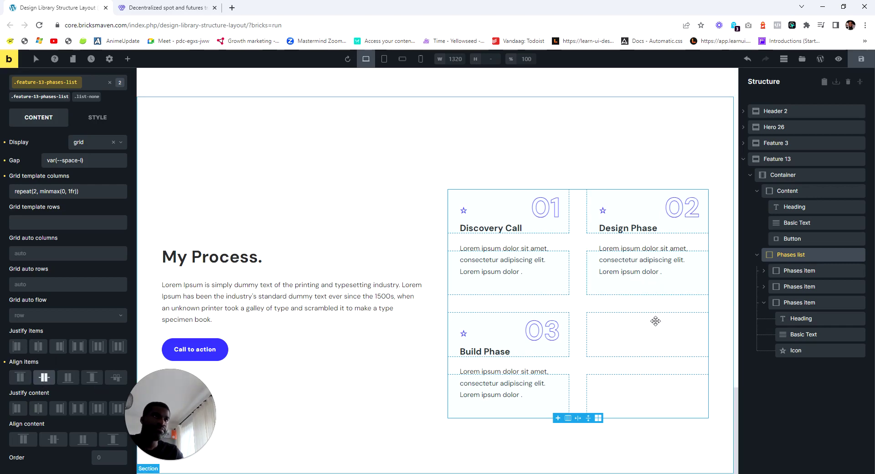
Step: Set the grid row to span 2 on the Design Phase item itself instead of its shared class
left_click(799, 286)
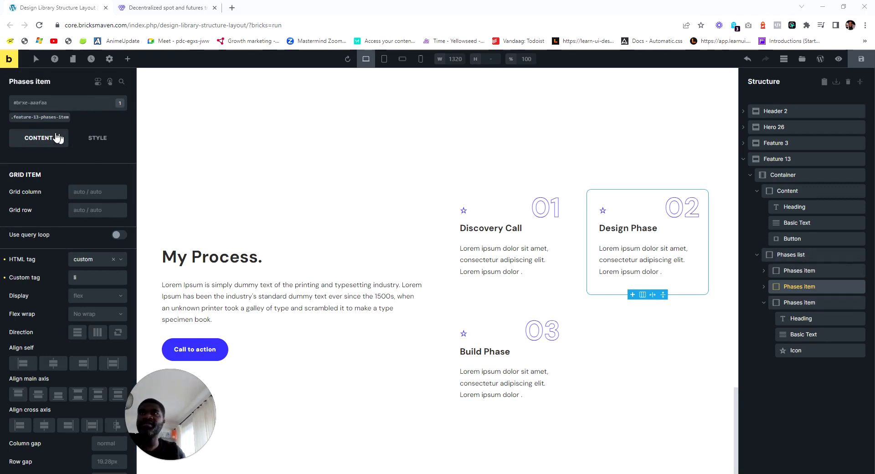
left_click(45, 117)
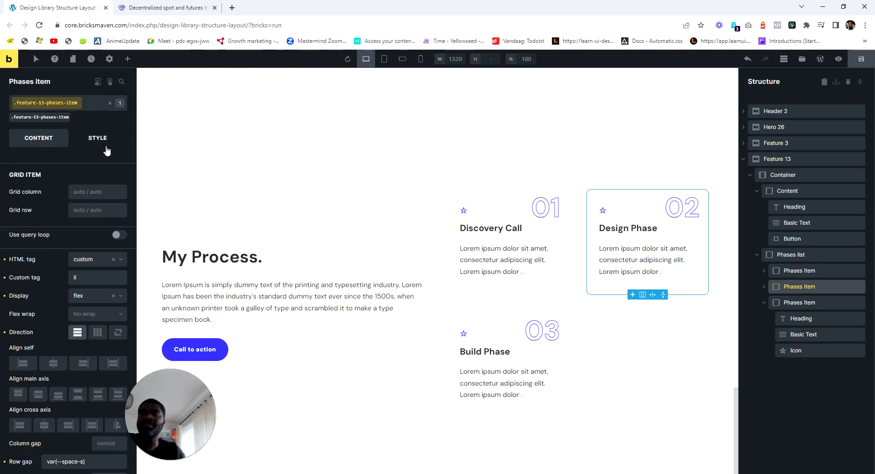
left_click(109, 104)
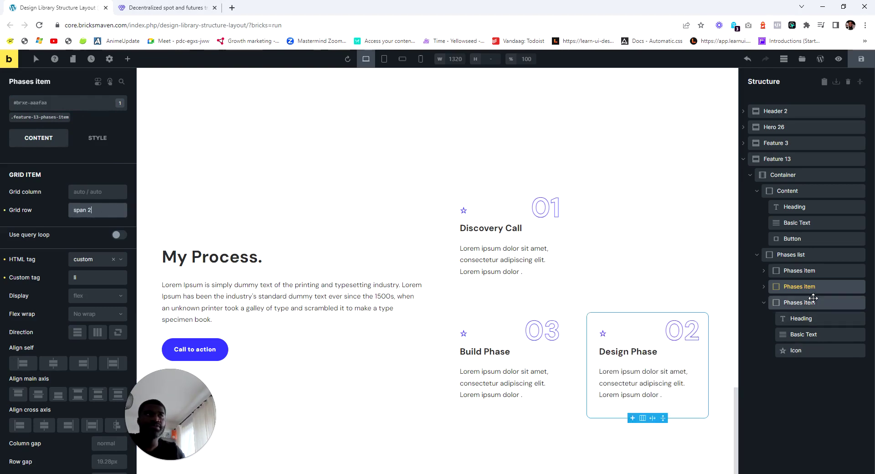
Step: Set Align items to Center on the phases list to centre the Design Phase item across both rows
left_click(790, 255)
scroll(69, 296, "down", 3)
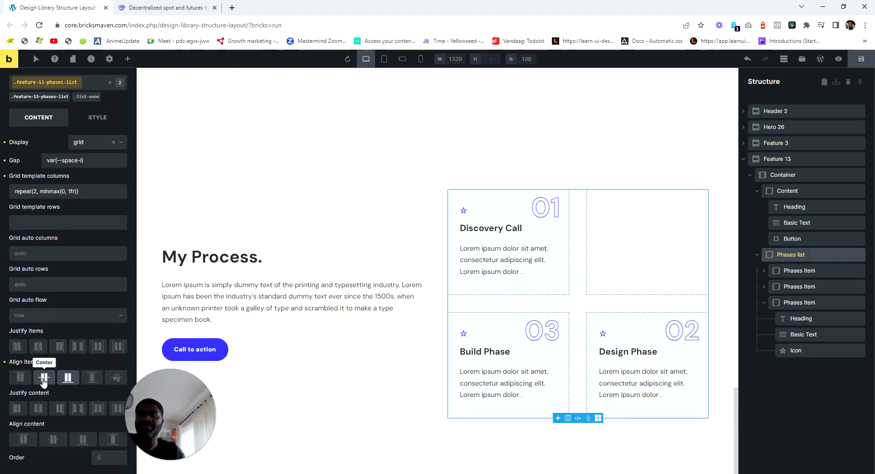
left_click(44, 377)
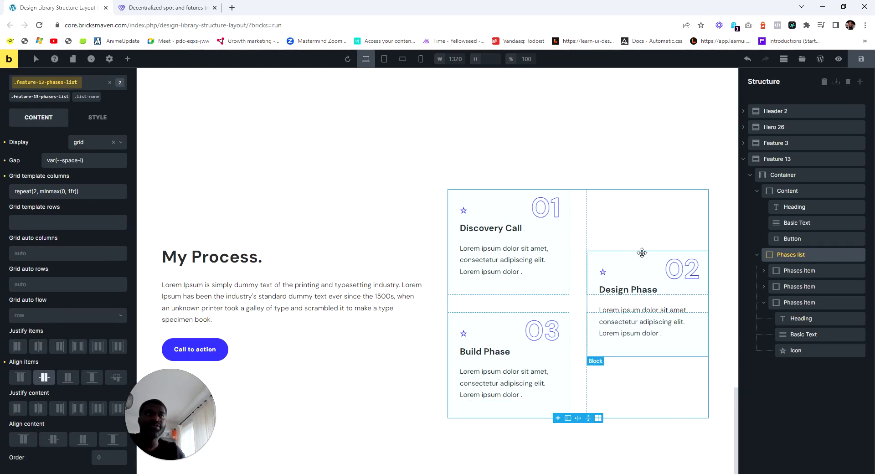
Step: Expand the Design Phase item in the structure and inspect its heading, text and icon elements
left_click(674, 268)
left_click(763, 287)
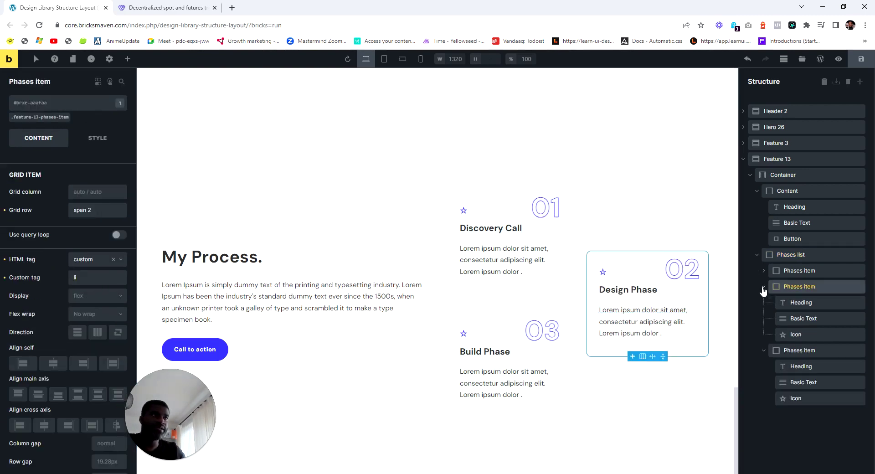
left_click(797, 333)
left_click(807, 320)
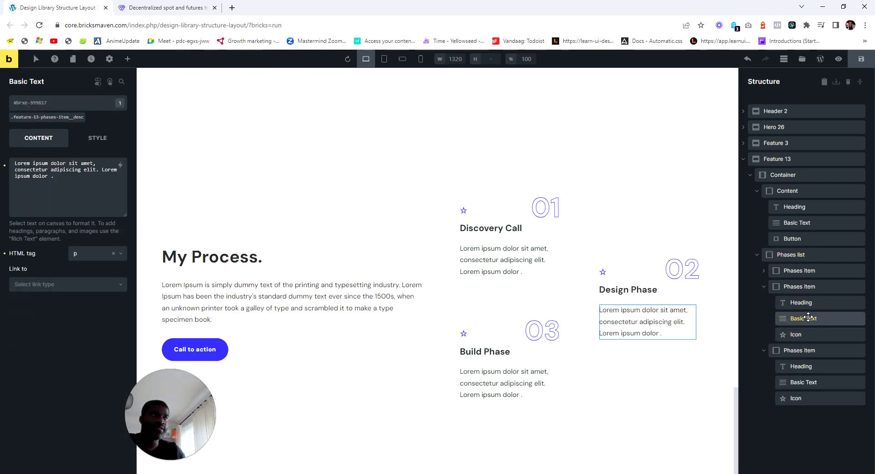
left_click(801, 302)
left_click(799, 287)
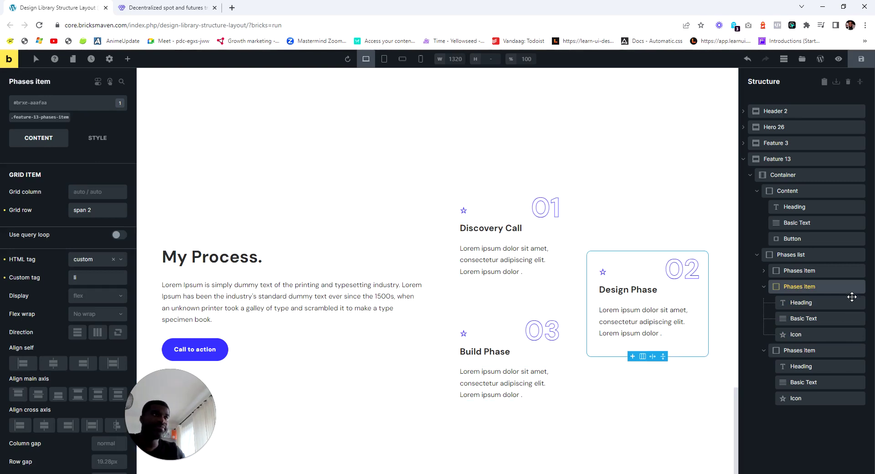
Step: Delete the root counter-reset and root li::before rules from the phases list class's custom CSS and shrink the code editor
left_click(802, 255)
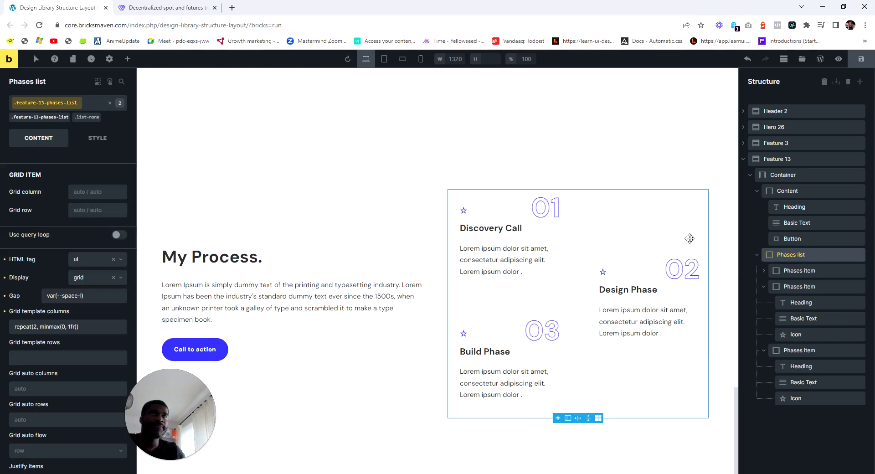
left_click(91, 142)
left_click(91, 328)
scroll(108, 336, "down", 5)
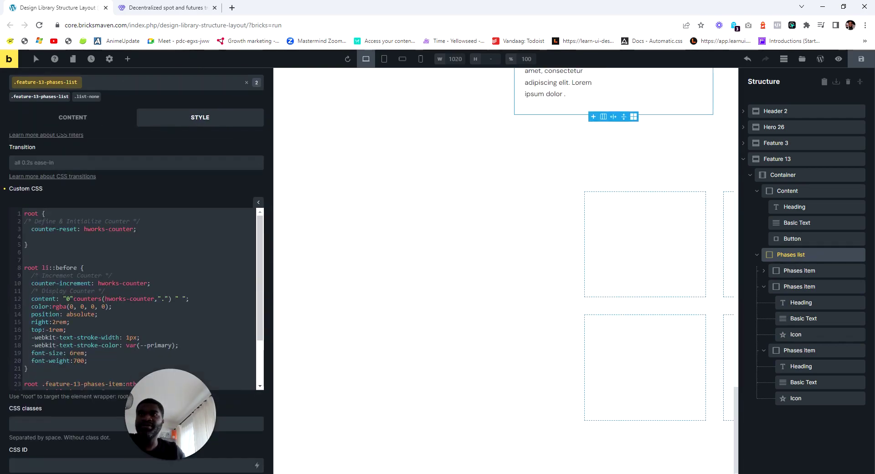
scroll(132, 297, "down", 2)
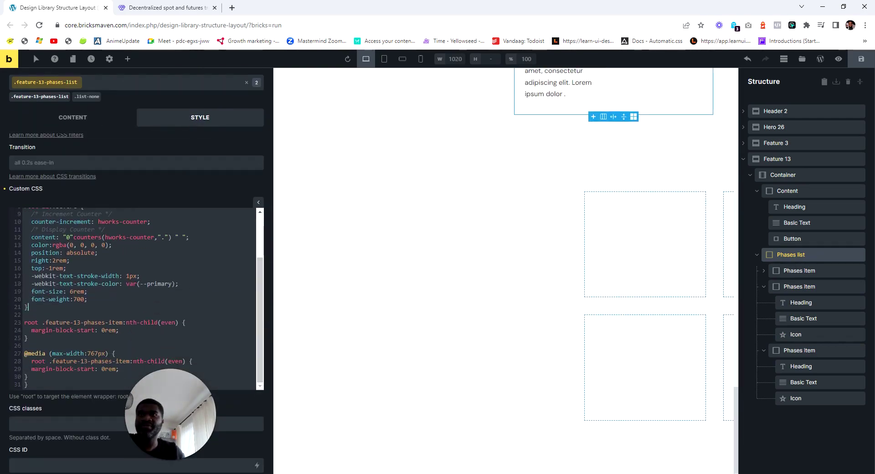
left_click_drag(27, 307, 45, 186)
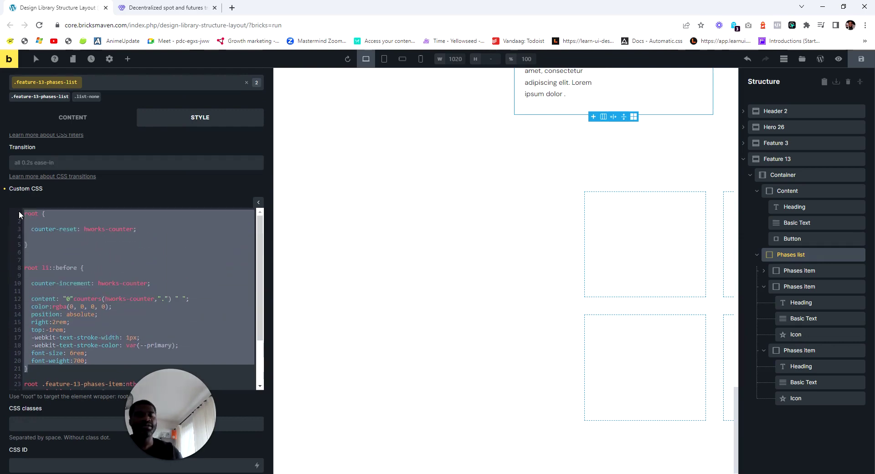
key("BackSpace")
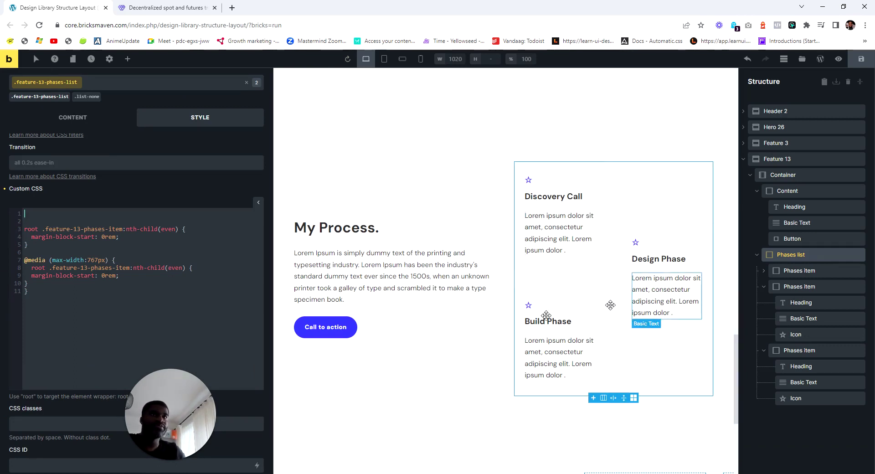
left_click(258, 201)
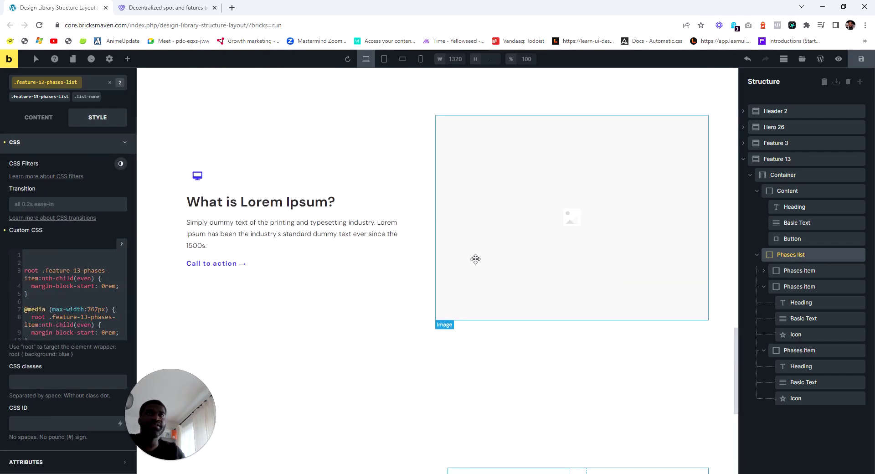
Step: Collapse Feature 13 in the structure and examine the PolyX reference page's More freedom and control section
scroll(474, 259, "down", 5)
left_click(770, 158)
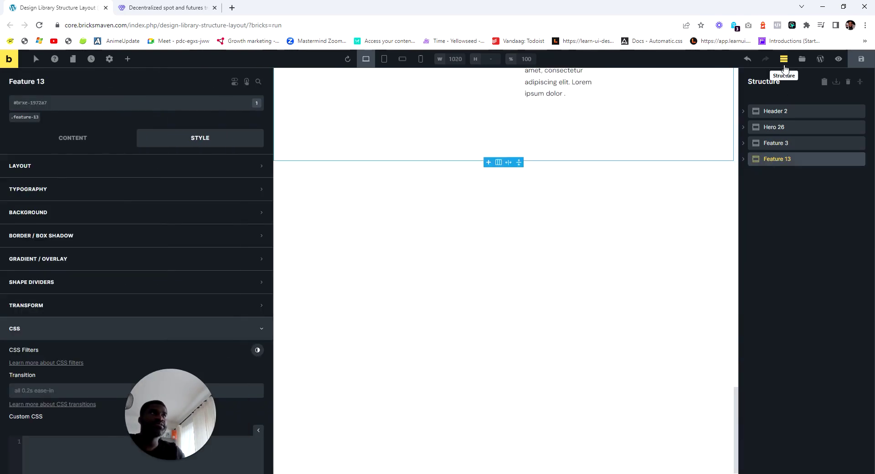
left_click(164, 7)
scroll(332, 214, "down", 5)
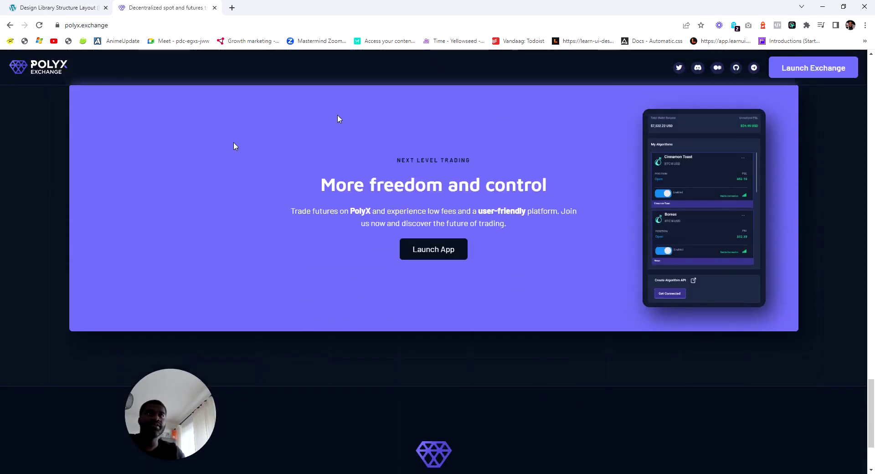
left_click(109, 8)
Step: Insert the Call To Action section template with the yellow milk-carton image from the Call To Action bundle of My Templates
left_click(802, 59)
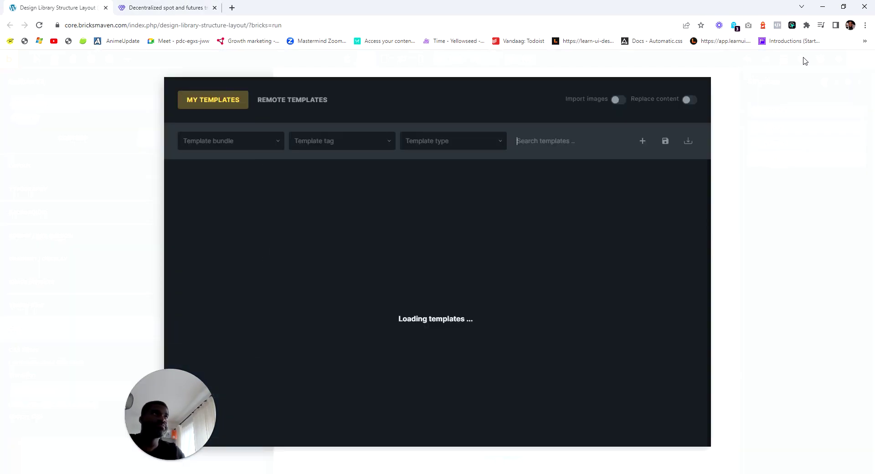
left_click(261, 143)
scroll(211, 211, "down", 4)
scroll(211, 235, "up", 2)
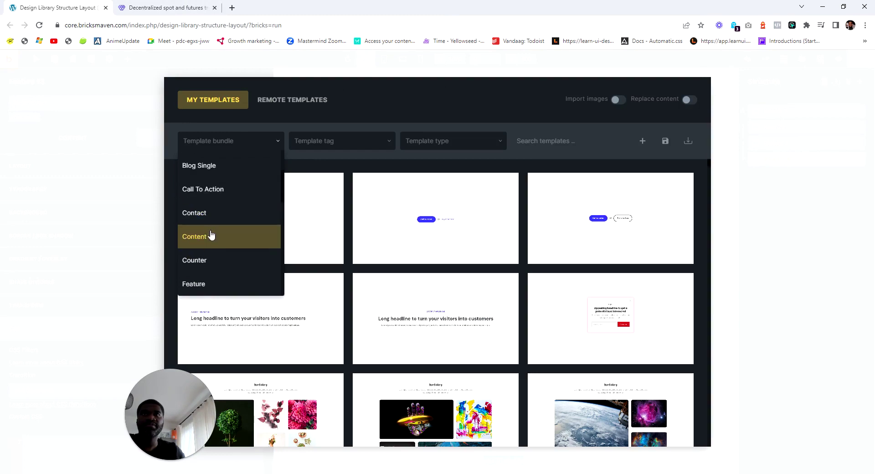
left_click(214, 188)
scroll(394, 319, "down", 5)
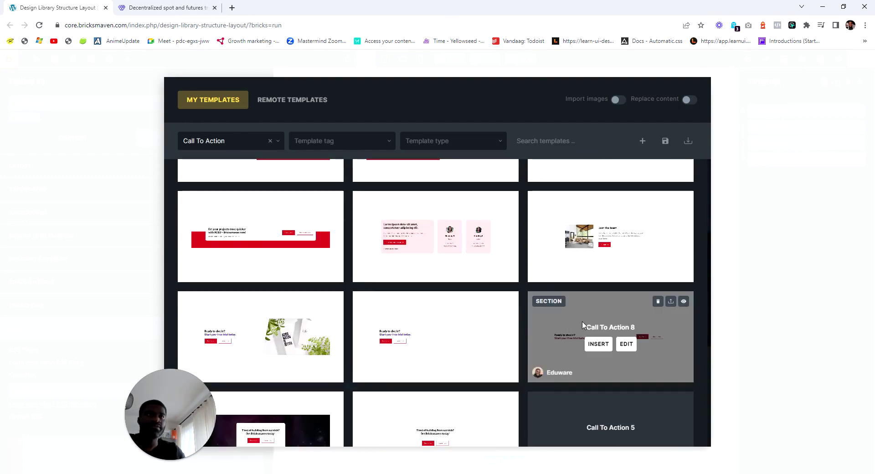
scroll(269, 280, "down", 5)
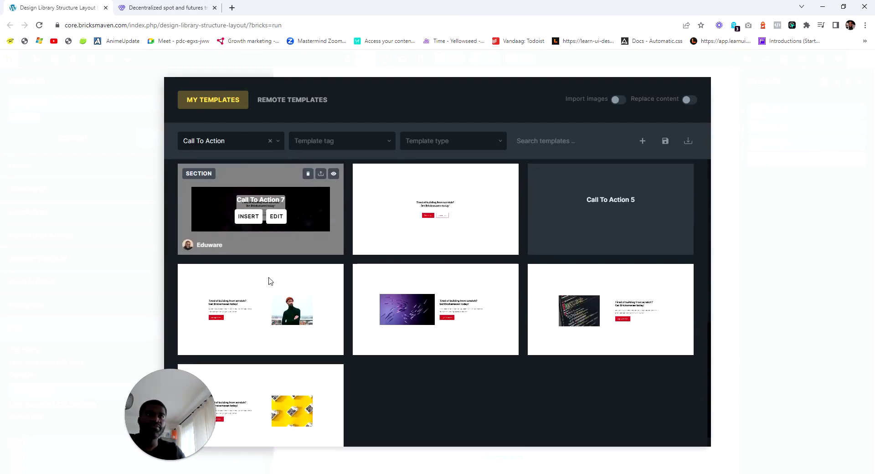
scroll(251, 284, "down", 1)
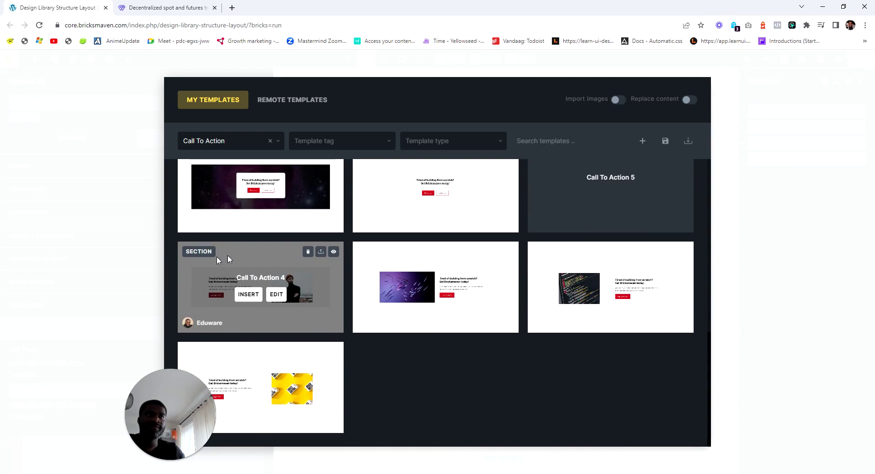
left_click(248, 394)
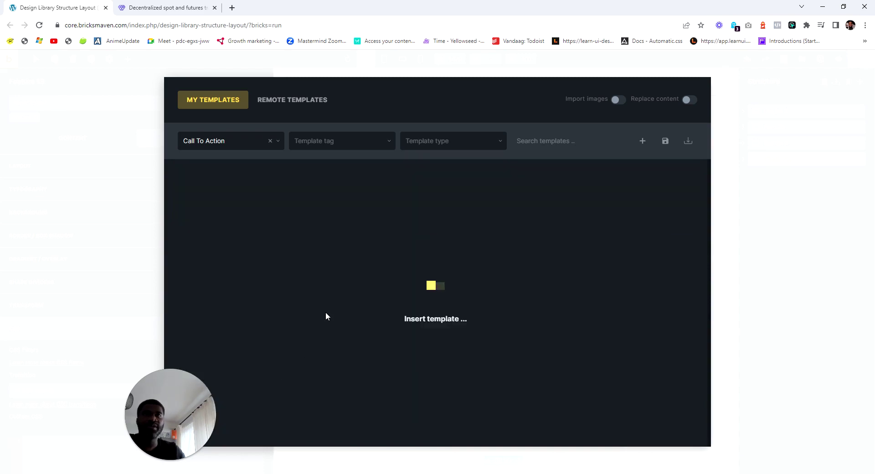
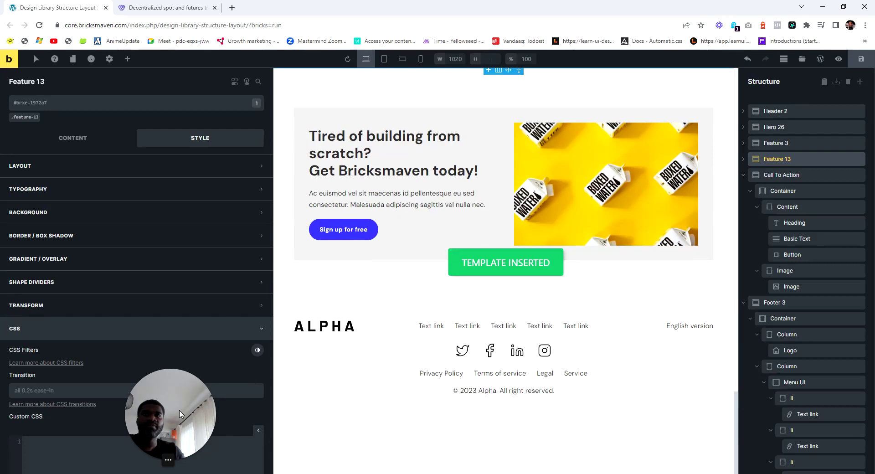
Step: Delete the column holding the link menu from the first container of the Footer 3 section
scroll(485, 383, "up", 1)
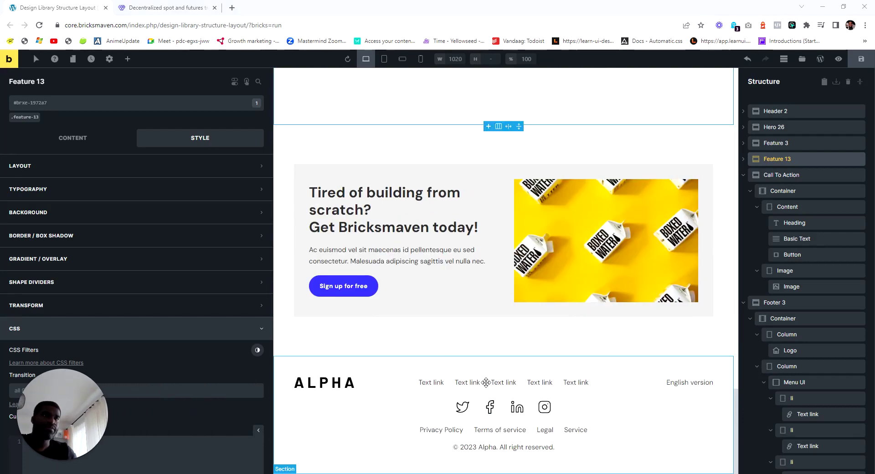
left_click(612, 384)
scroll(783, 391, "down", 3)
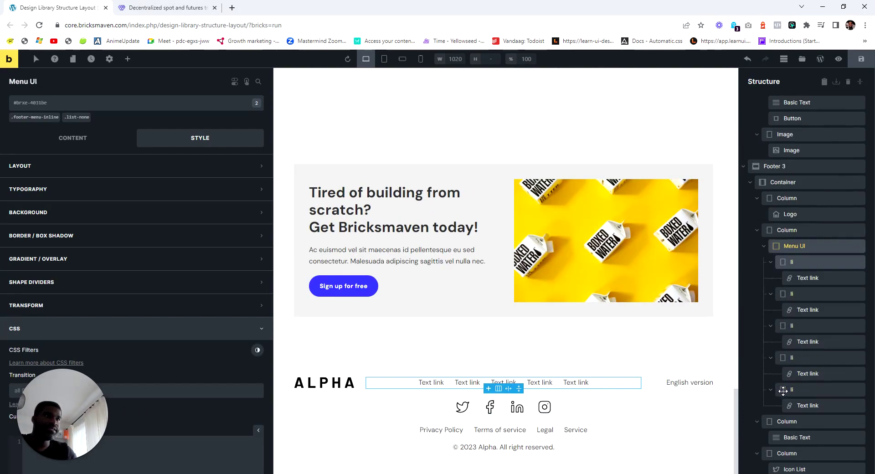
left_click(763, 245)
left_click(776, 249)
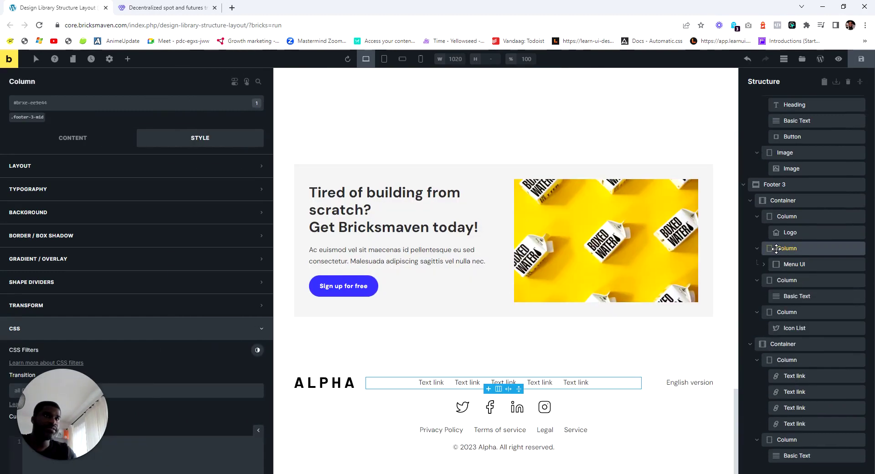
right_click(776, 248)
left_click(796, 303)
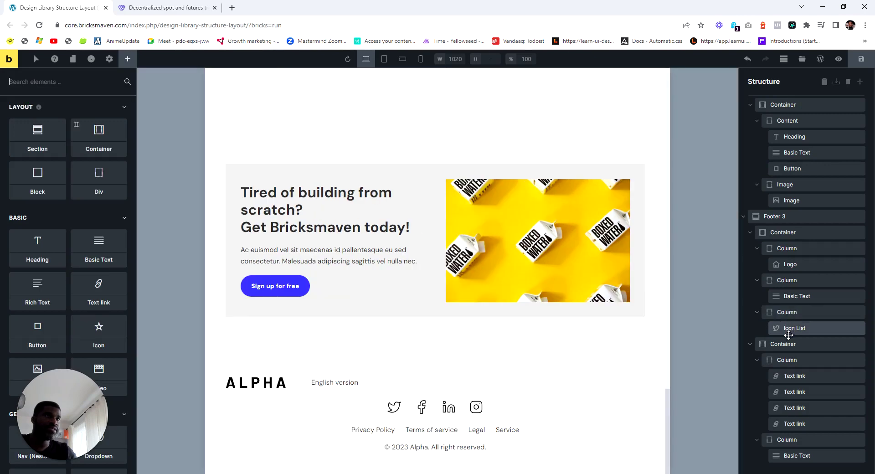
Step: Delete the footer column containing the English version text
left_click(787, 280)
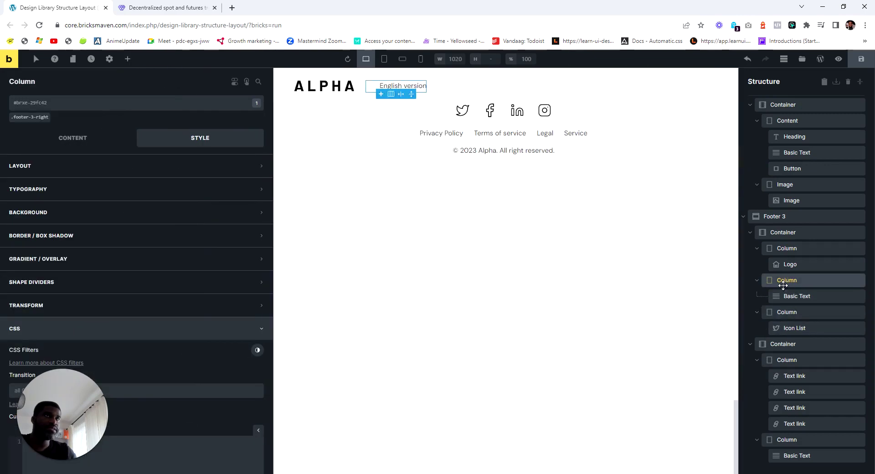
scroll(656, 293, "up", 9)
scroll(642, 332, "down", 3)
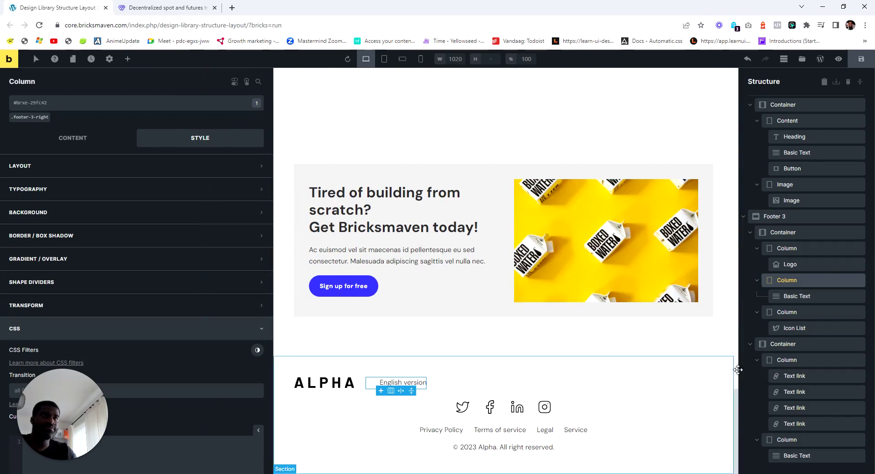
right_click(786, 280)
left_click(794, 338)
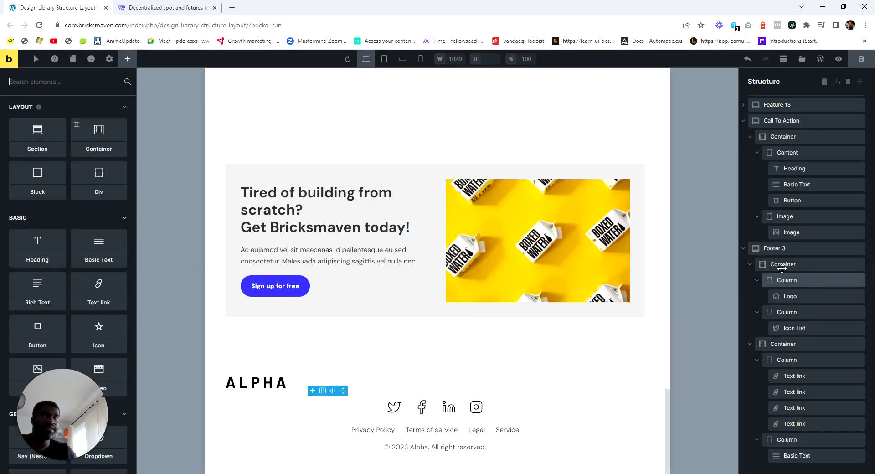
Step: Inspect the footer container's grid settings and set the logo column's Grid column to span 6 on the footer-3-left class
left_click(782, 268)
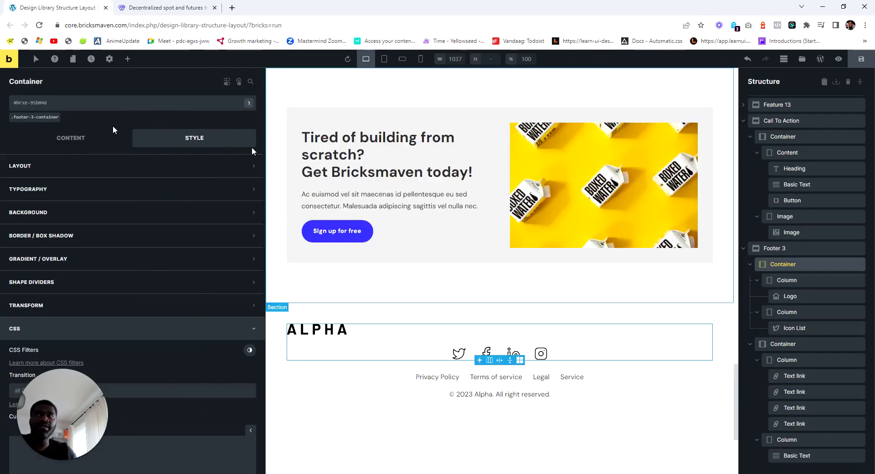
left_click(18, 118)
left_click(64, 141)
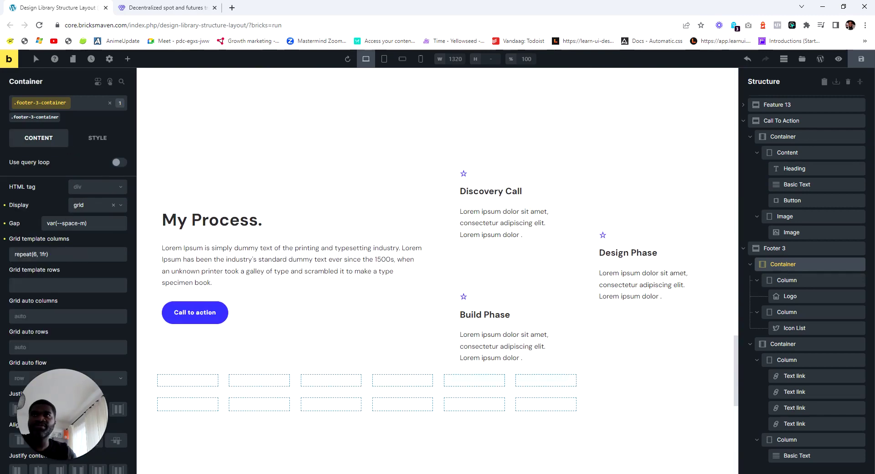
left_click(785, 281)
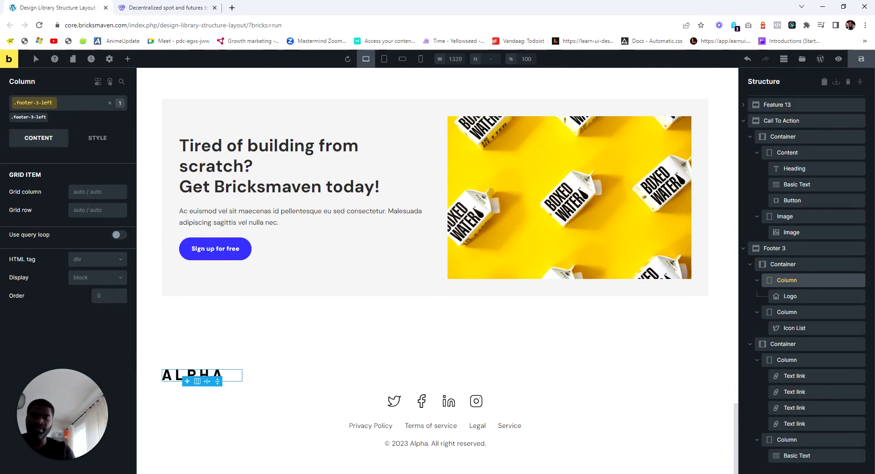
left_click(91, 192)
type("span 6")
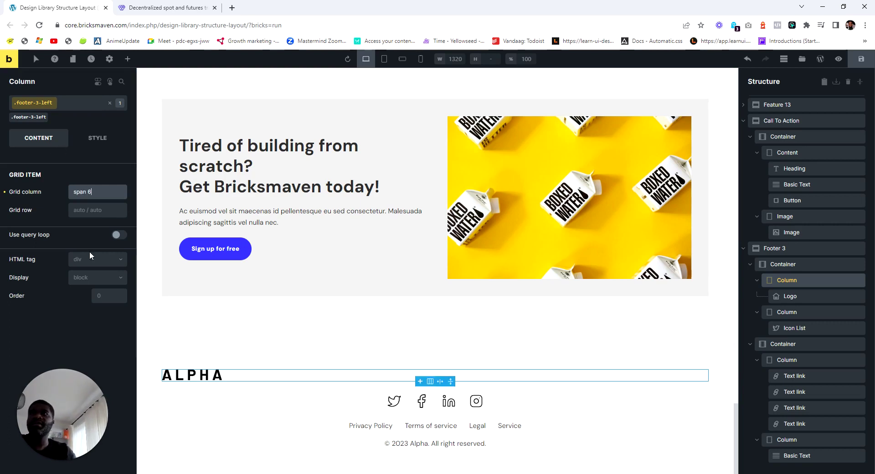
Step: Set the logo column's Display to flex and Align main axis to Center so the footer logo is centred
left_click(94, 279)
left_click(85, 296)
scroll(49, 337, "down", 2)
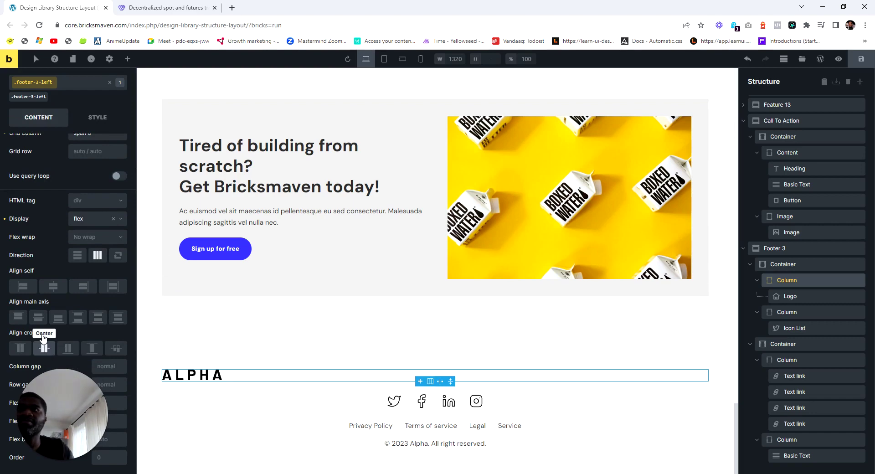
left_click(86, 122)
left_click(32, 120)
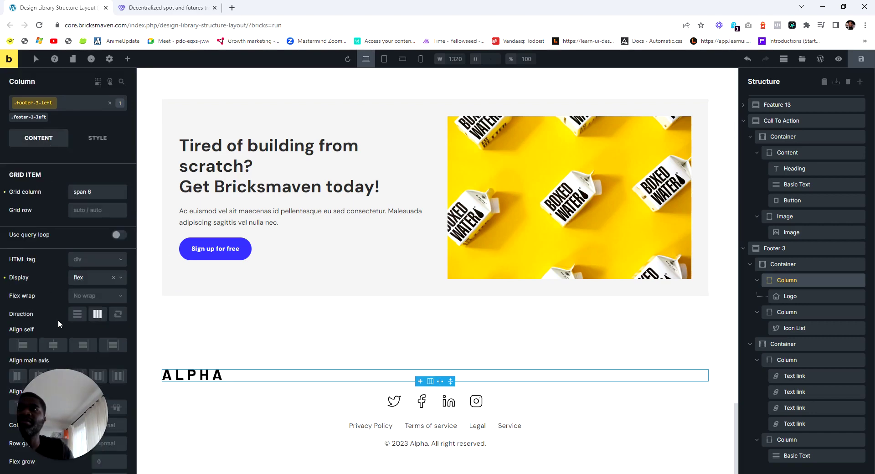
left_click(49, 353)
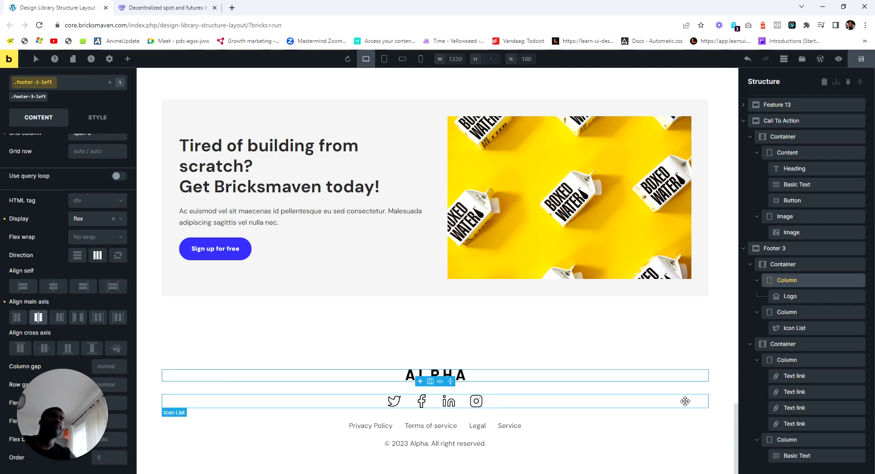
Step: Set the social icon column's Grid column to span 6 on the footer-3-mid-bottom class at the mobile landscape breakpoint
left_click(701, 396)
left_click(786, 312)
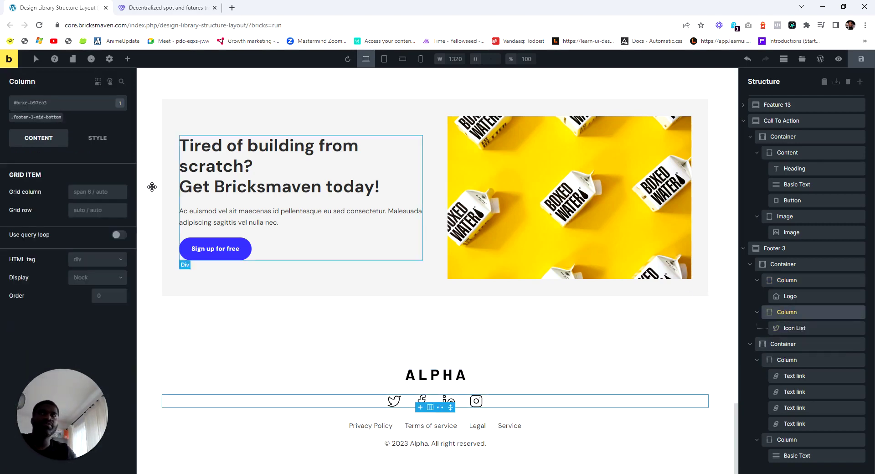
left_click(39, 118)
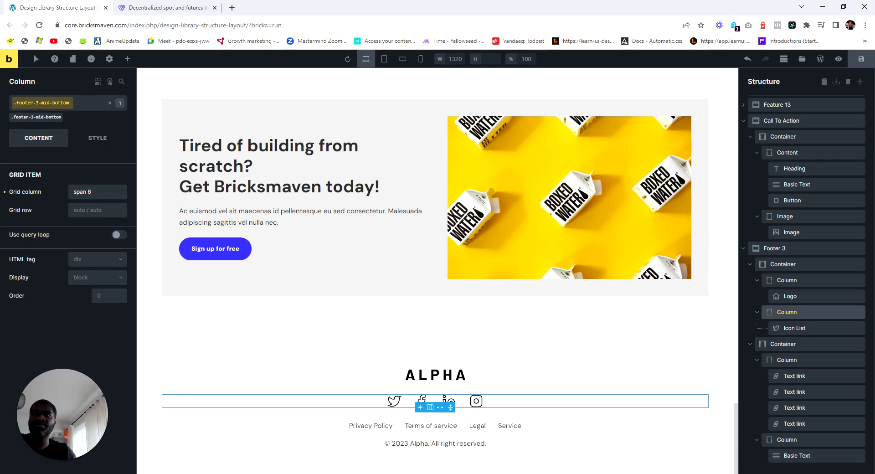
left_click(384, 59)
left_click(402, 60)
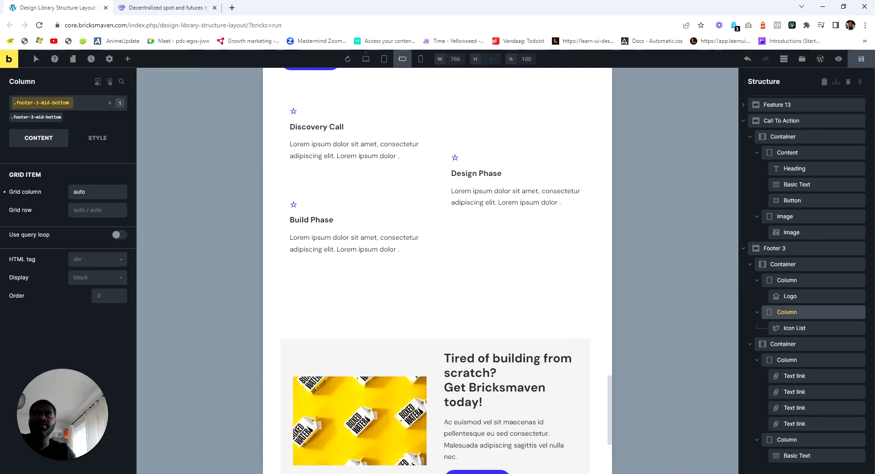
left_click_drag(123, 187, 2, 196)
type("span 6")
scroll(451, 355, "down", 4)
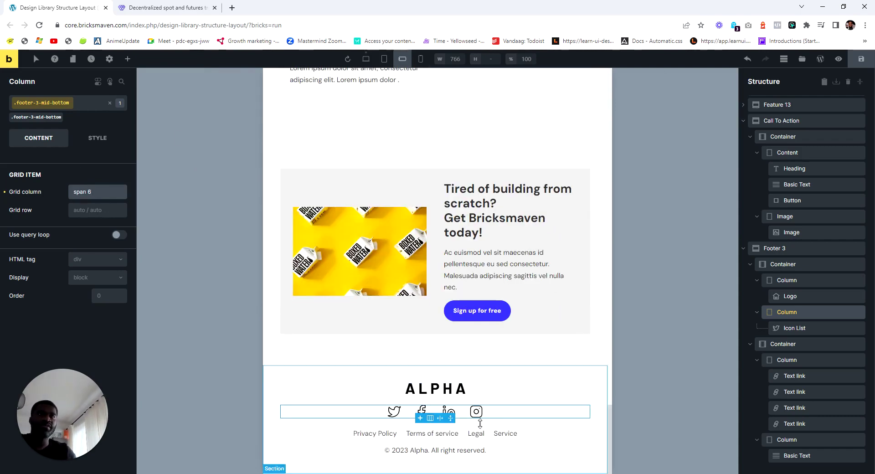
Step: Examine the page layout from header to footer at the mobile portrait, mobile landscape and desktop breakpoints
left_click(420, 59)
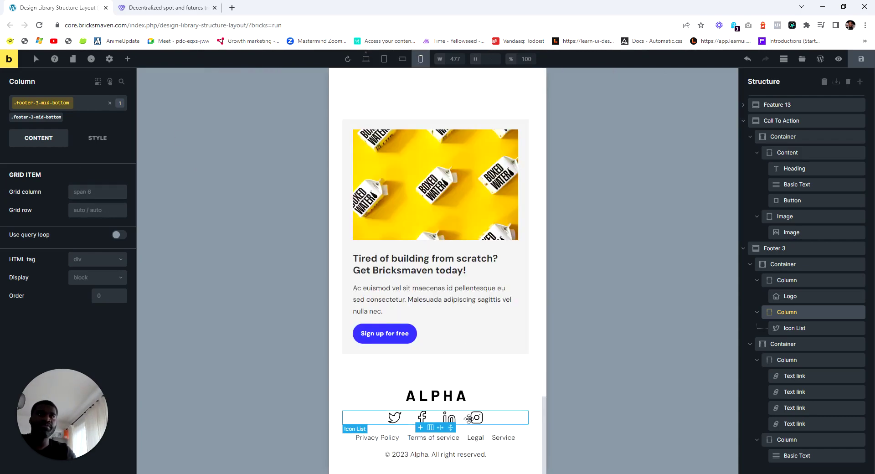
scroll(456, 388, "up", 15)
scroll(447, 353, "up", 10)
left_click(402, 59)
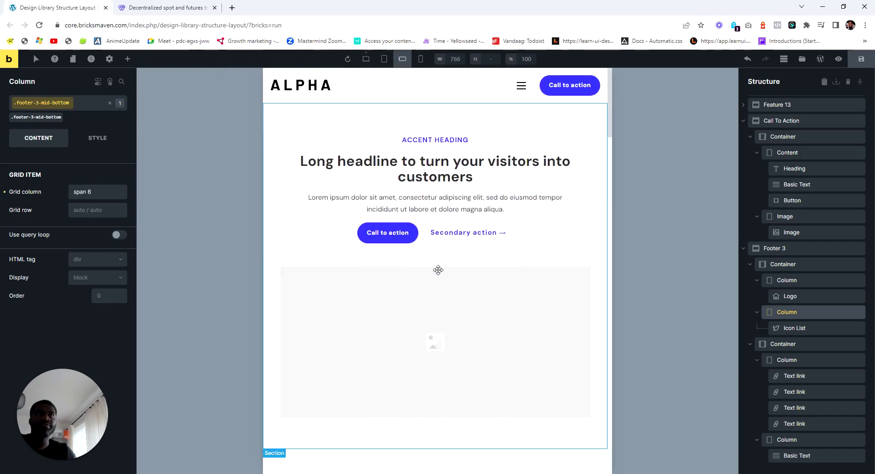
scroll(437, 285, "down", 6)
scroll(438, 277, "up", 6)
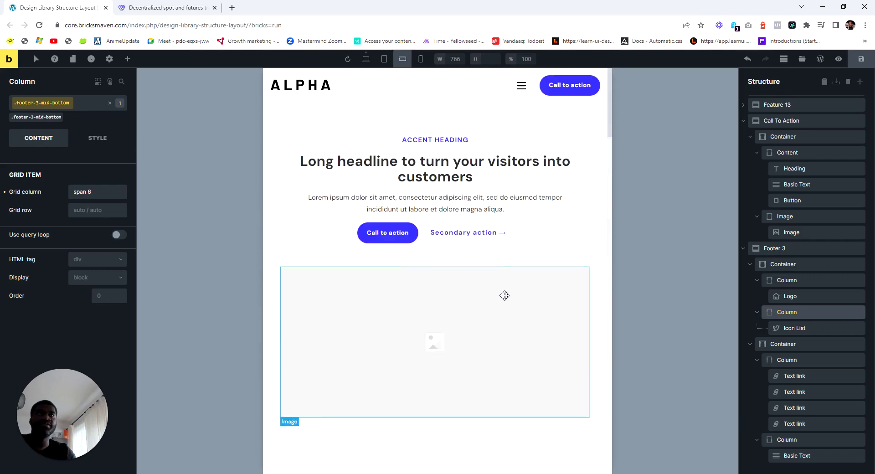
left_click(366, 59)
scroll(381, 319, "down", 15)
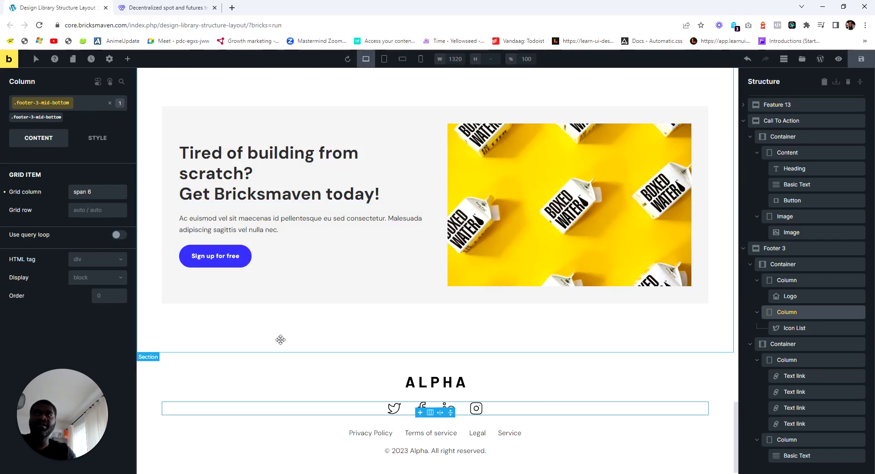
scroll(244, 337, "down", 1)
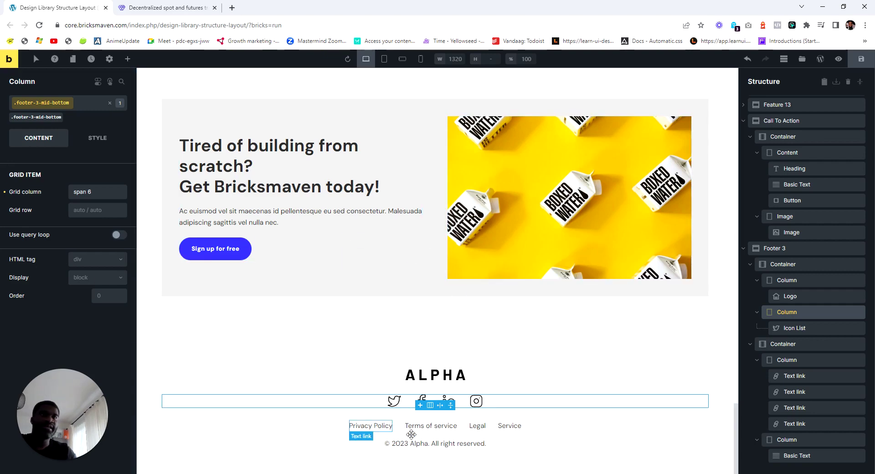
scroll(473, 426, "up", 2)
scroll(473, 426, "up", 15)
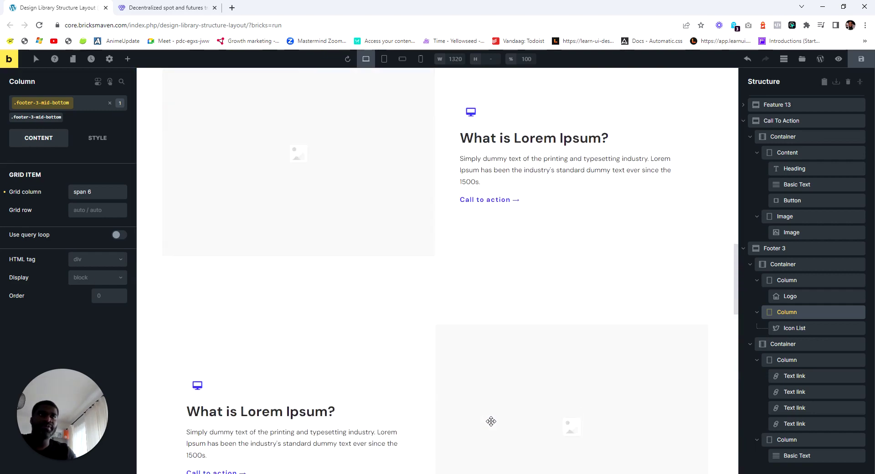
scroll(356, 366, "up", 5)
Step: Review the PolyX reference page from the footer up to its hero and return to the Bricks builder page for comparison
left_click(164, 8)
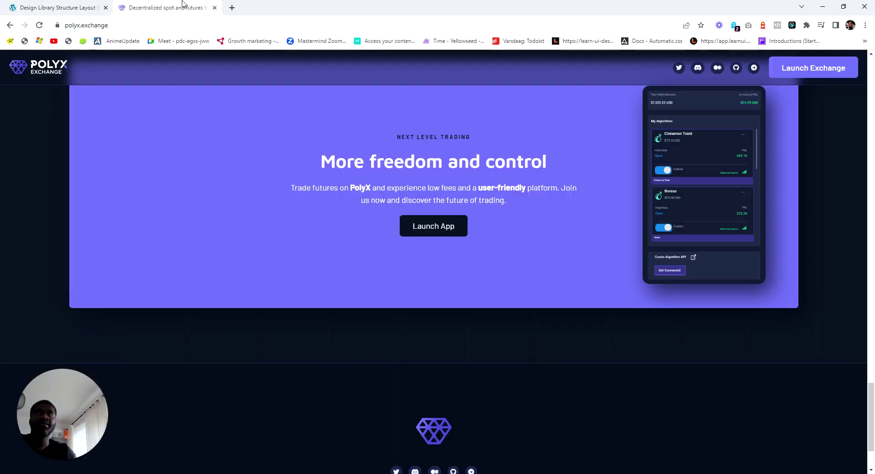
scroll(419, 174, "up", 5)
scroll(395, 315, "down", 6)
scroll(365, 315, "up", 20)
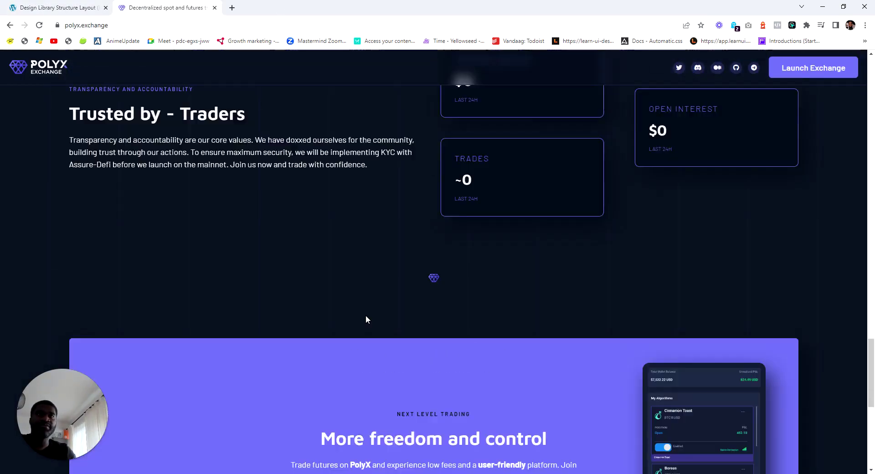
scroll(366, 319, "up", 10)
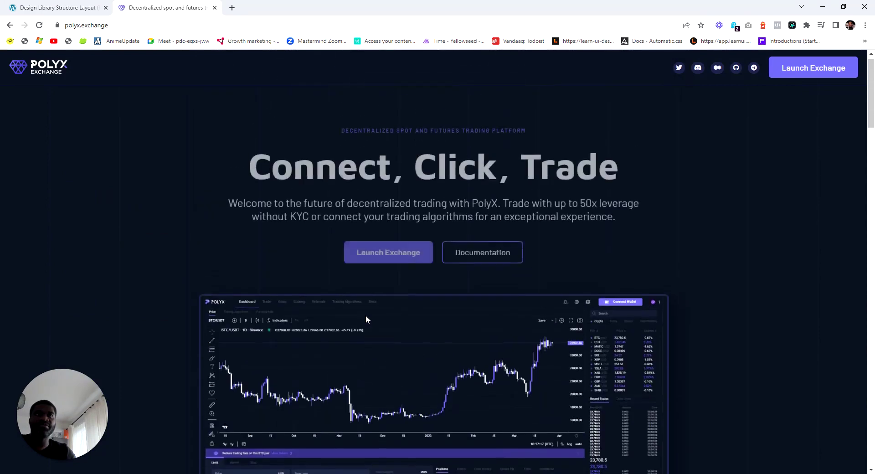
left_click(76, 6)
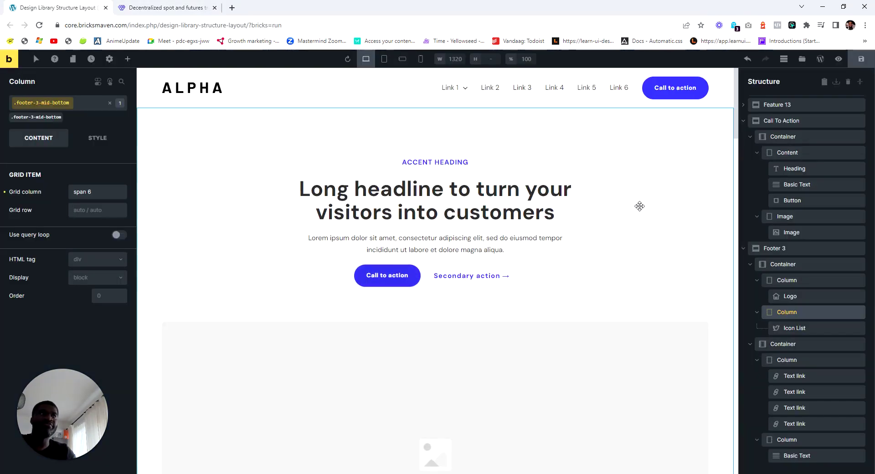
Step: Collapse the Call To Action and Footer 3 sections in the page structure
left_click(746, 121)
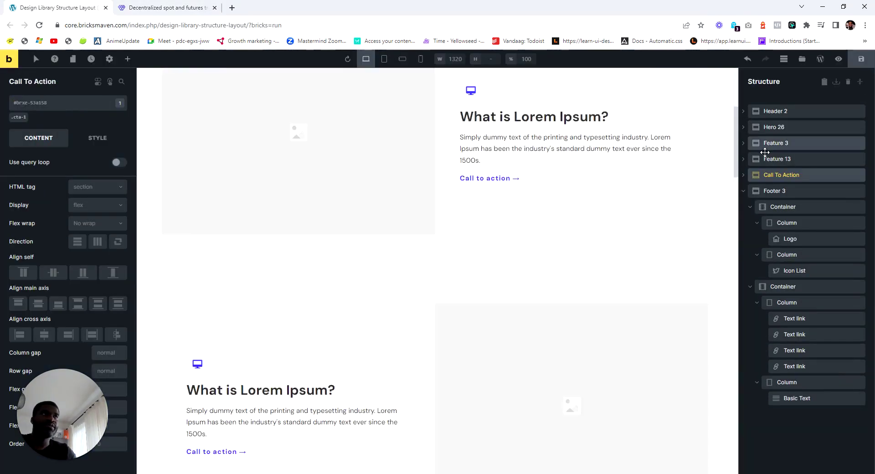
left_click(744, 191)
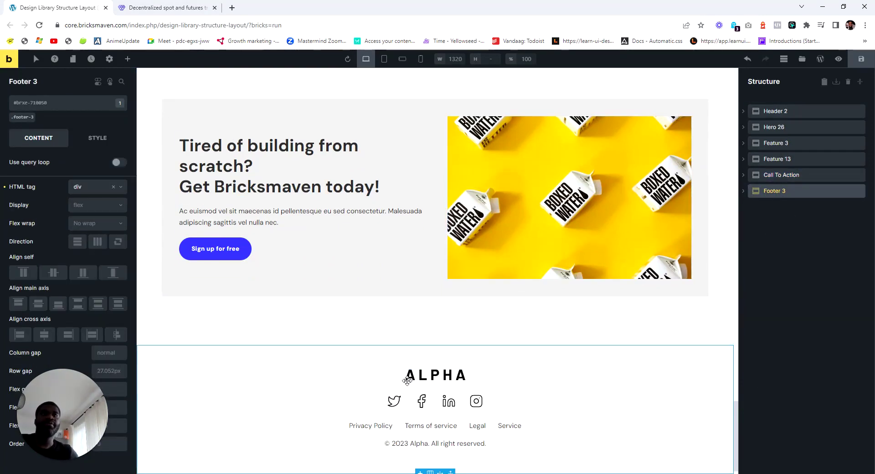
scroll(339, 401, "up", 15)
scroll(344, 390, "up", 15)
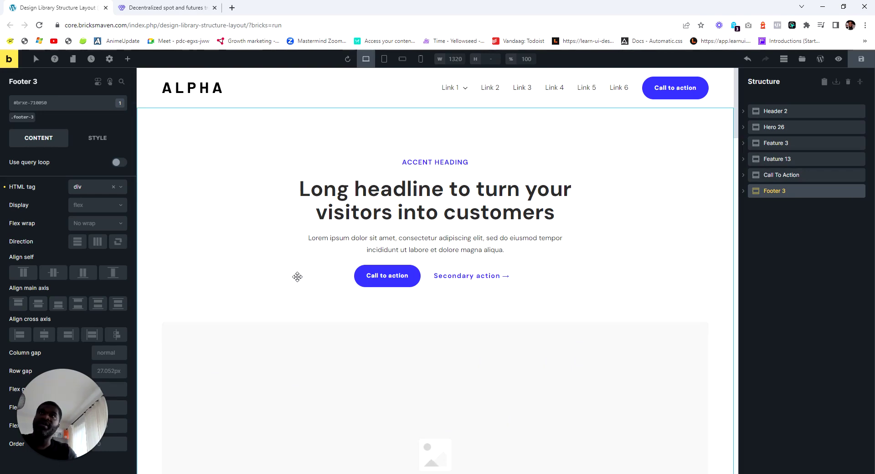
Step: Set the typography color of the Feature 3 description class feature-3-li__desc to the palette's first blue swatch and check the other feature descriptions
scroll(279, 351, "down", 15)
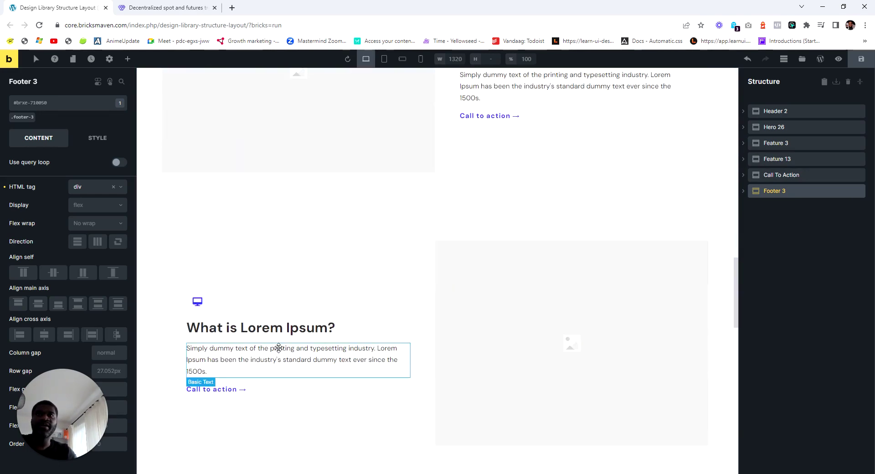
scroll(280, 350, "up", 10)
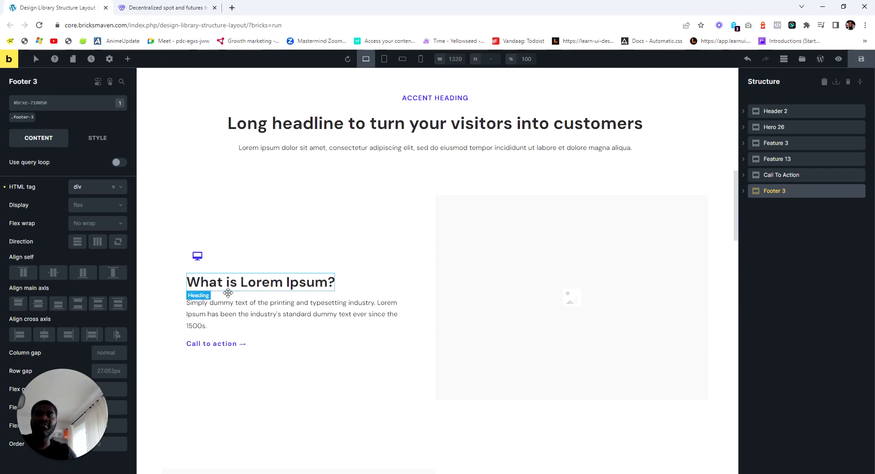
scroll(244, 220, "down", 4)
scroll(231, 267, "up", 4)
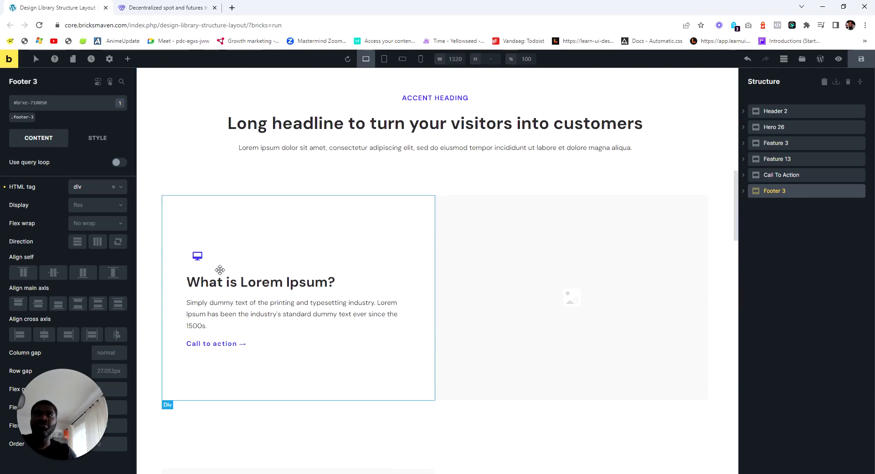
left_click(228, 313)
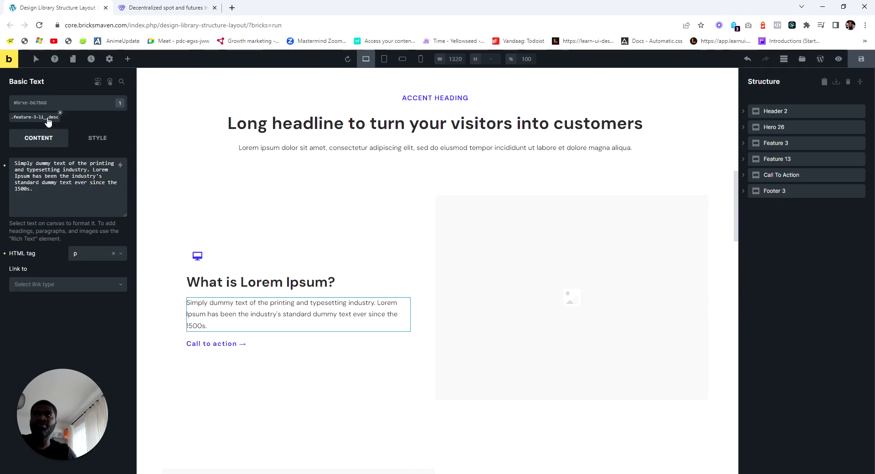
left_click(96, 138)
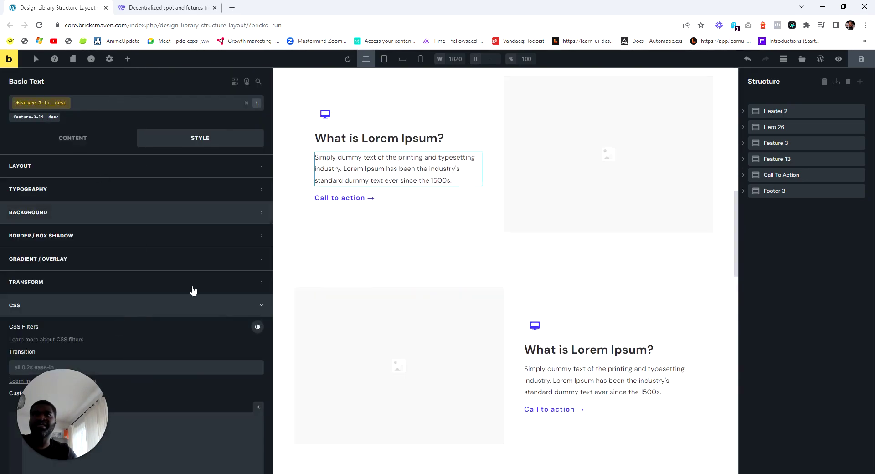
left_click(195, 193)
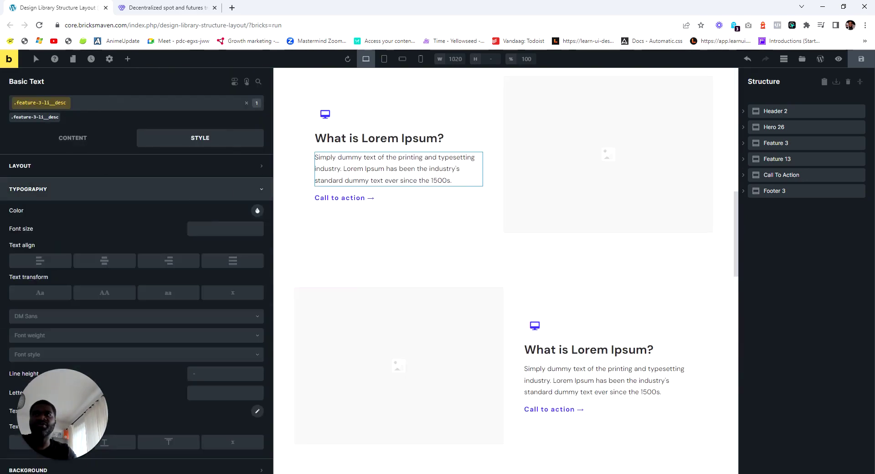
left_click(257, 210)
left_click(29, 240)
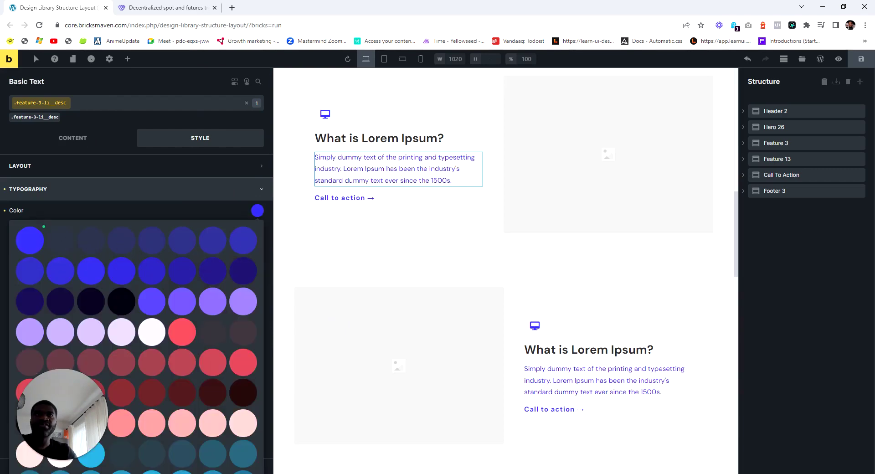
scroll(537, 296, "down", 3)
scroll(456, 291, "down", 3)
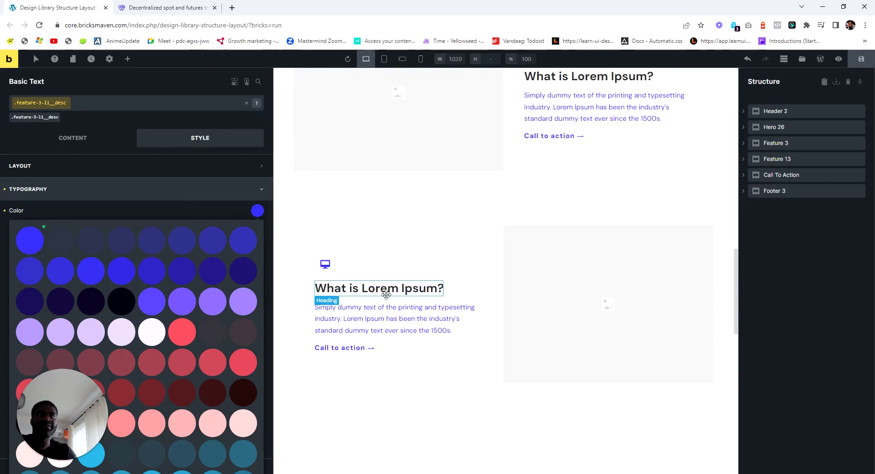
scroll(390, 287, "down", 4)
Step: Clear the custom text color from the feature-3-li__desc class and check the feature descriptions
left_click(186, 204)
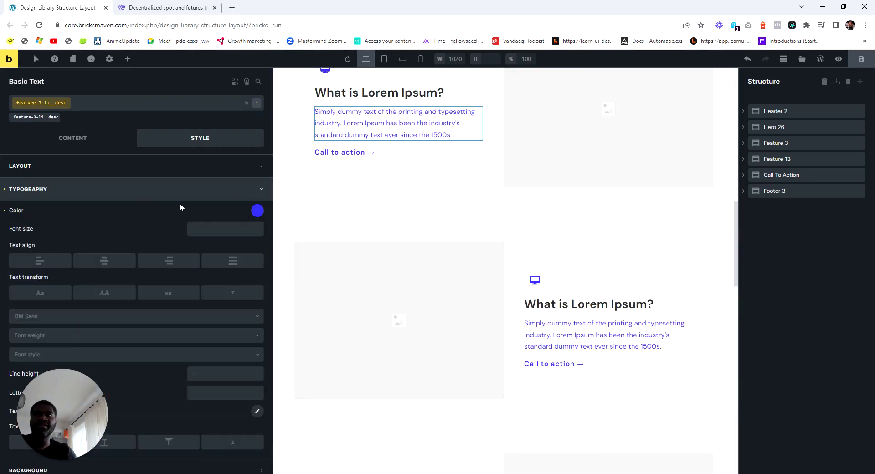
scroll(106, 207, "down", 1)
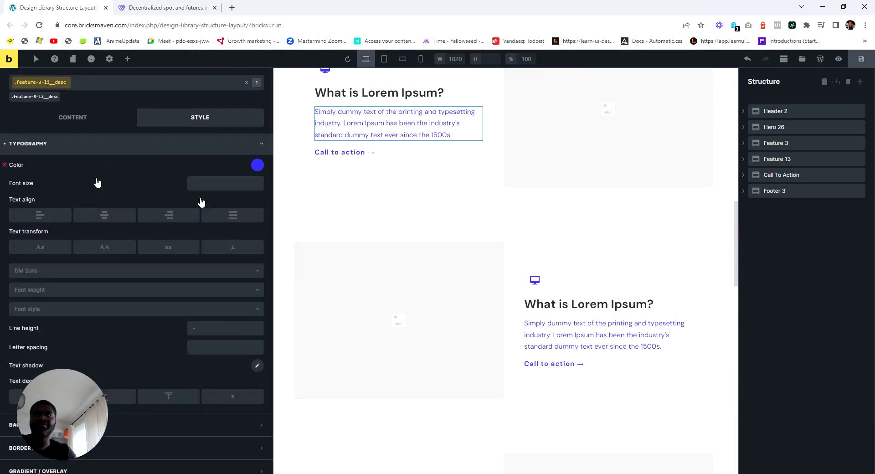
left_click(5, 165)
scroll(429, 240, "up", 4)
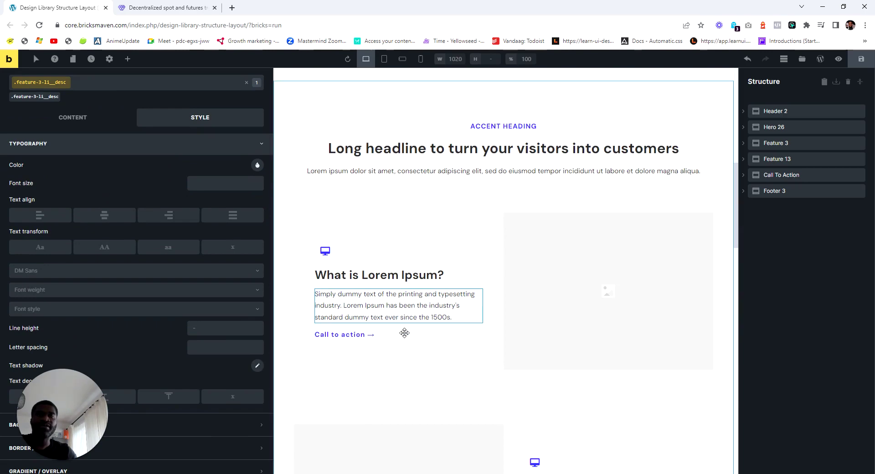
scroll(464, 314, "down", 2)
scroll(467, 277, "up", 5)
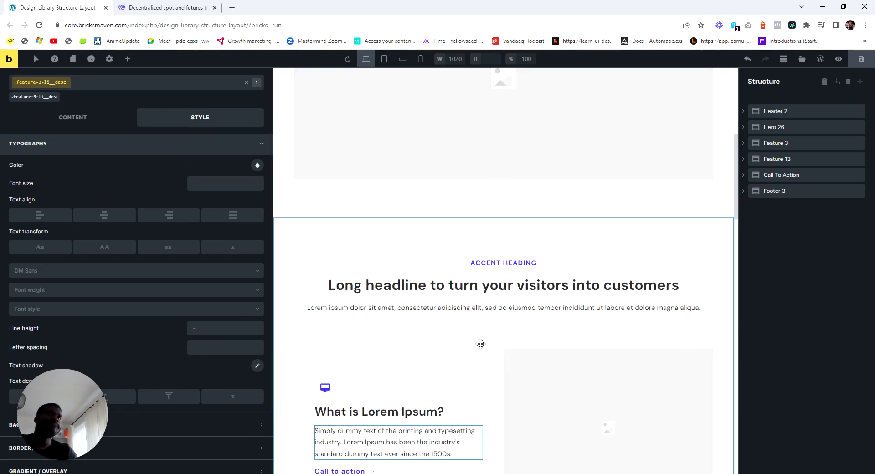
scroll(506, 332, "down", 5)
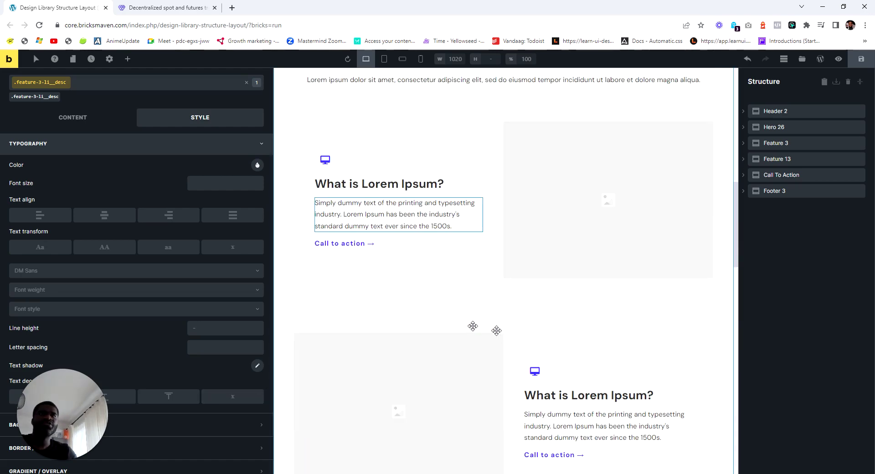
Step: Open the CSS settings of the feature-3-li__desc class and shrink the expanded custom CSS editor to its normal width
left_click(88, 152)
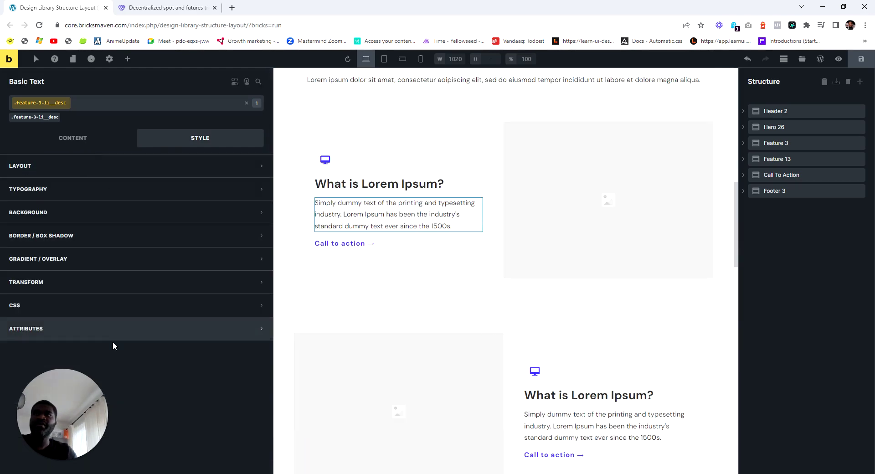
left_click(199, 311)
left_click(257, 406)
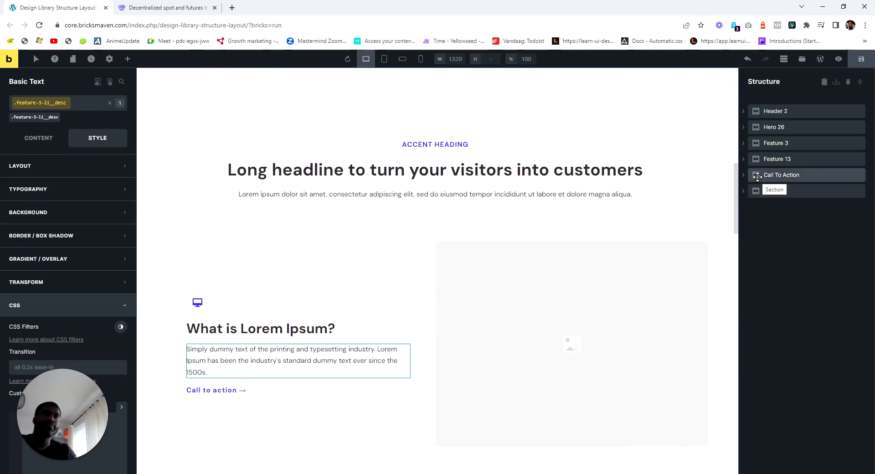
left_click_drag(757, 177, 386, 235)
scroll(386, 234, "up", 10)
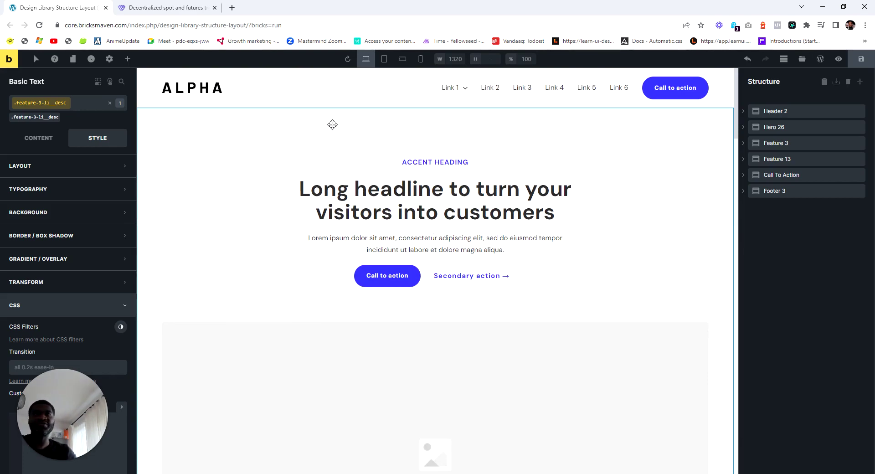
scroll(347, 232, "down", 6)
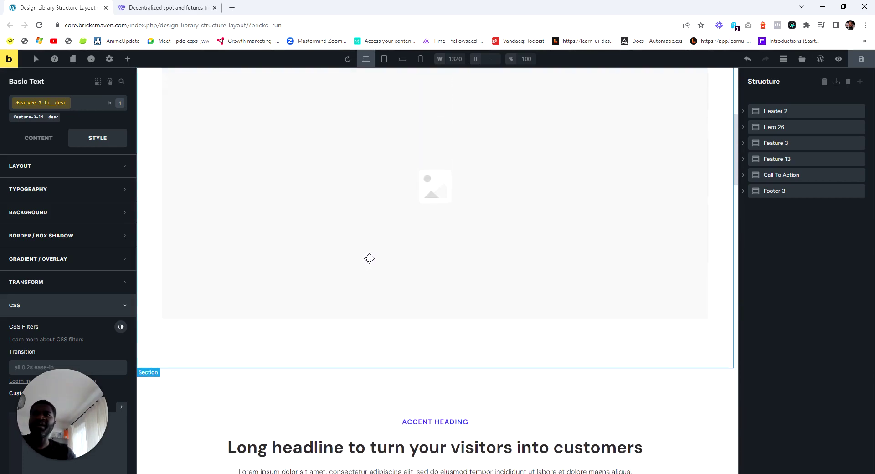
scroll(369, 258, "up", 2)
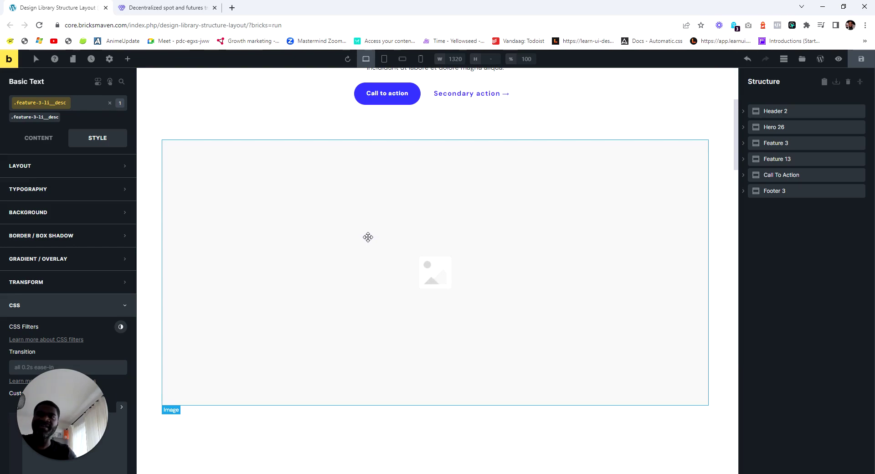
scroll(368, 237, "up", 4)
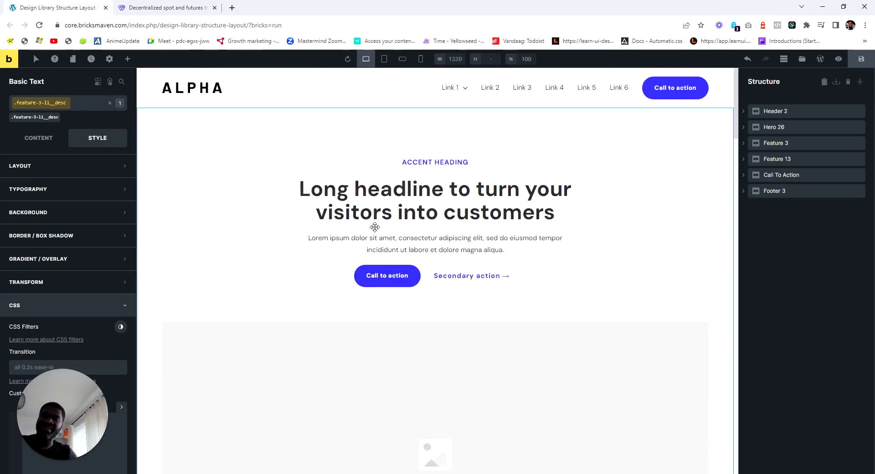